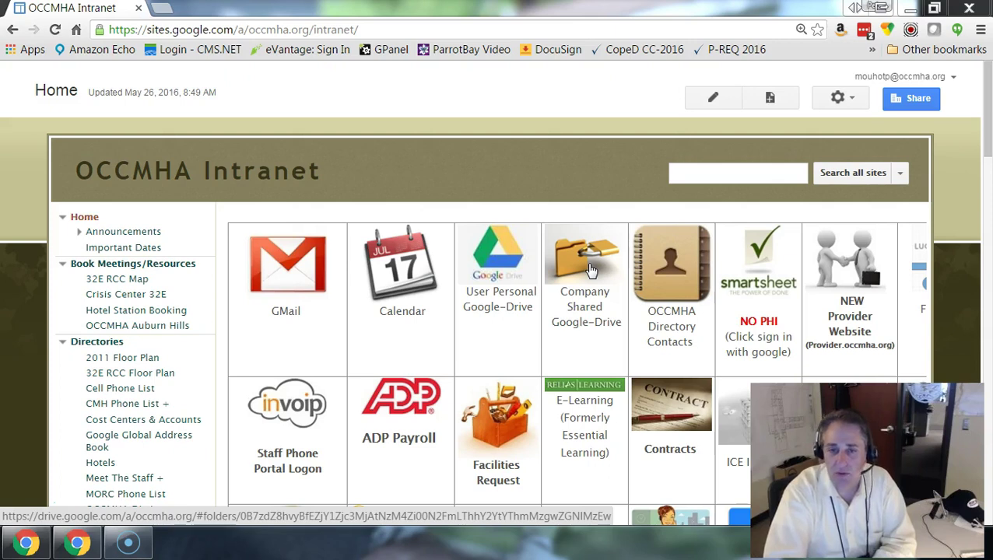
Open the Company Shared Google-Drive tile from the OCCMHA Intranet home page.
left_click(603, 285)
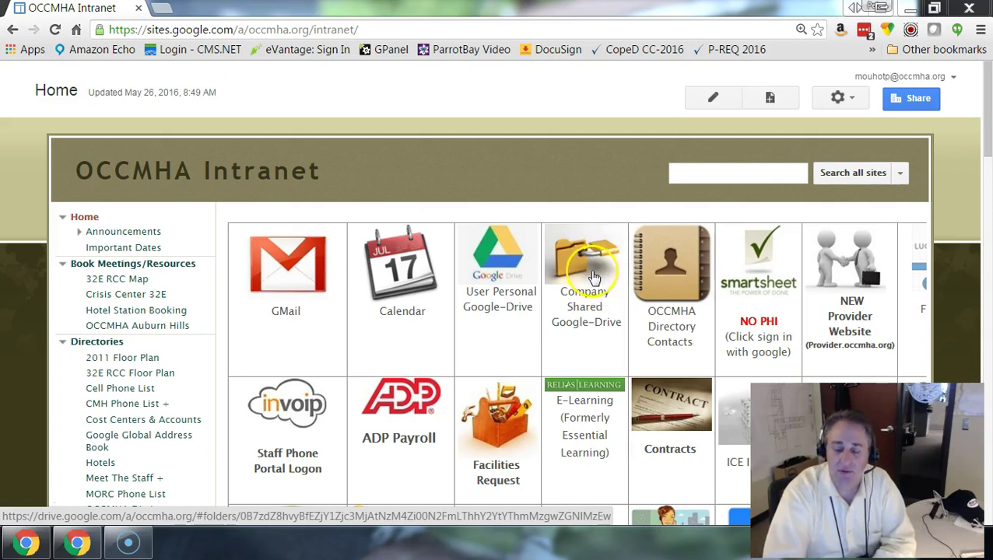
Go into Service Network Team UM-UR, then its Google Sheets and Forms for UR-UM folder.
left_click(590, 274)
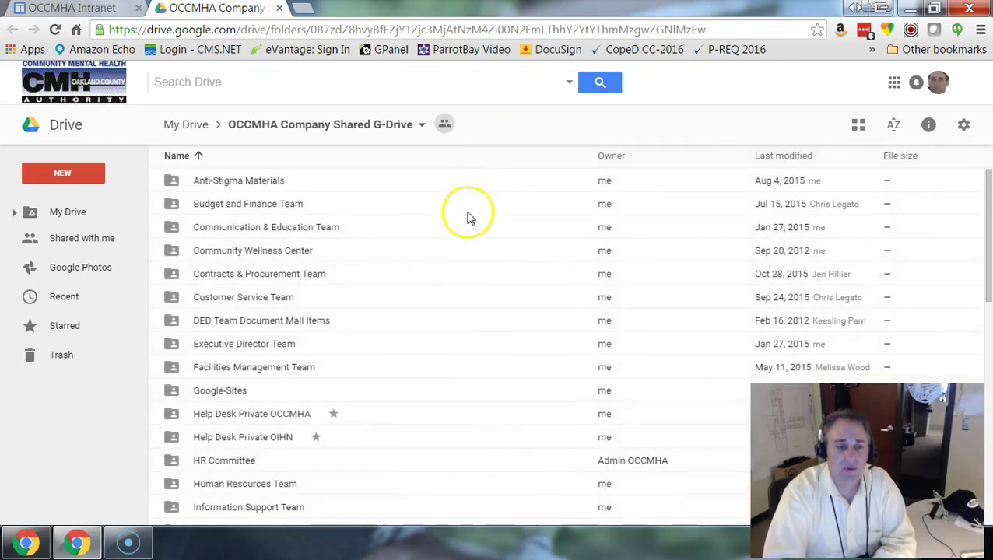
scroll(456, 267, "down", 2)
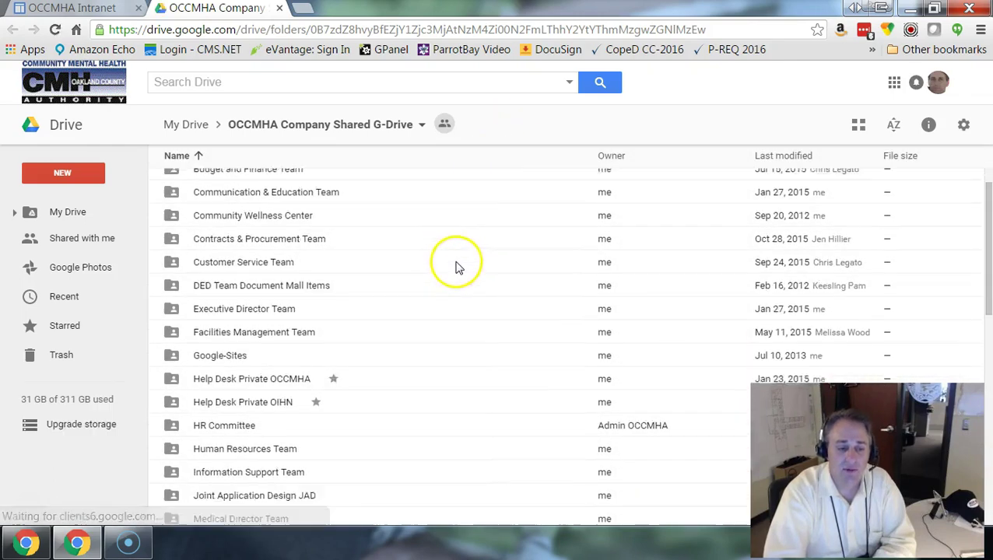
scroll(456, 267, "down", 6)
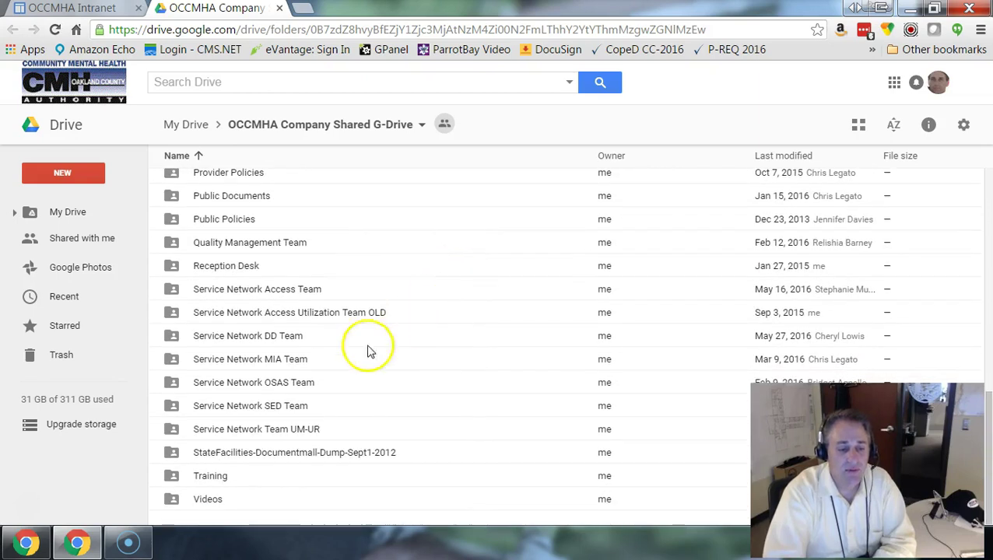
double_click(307, 429)
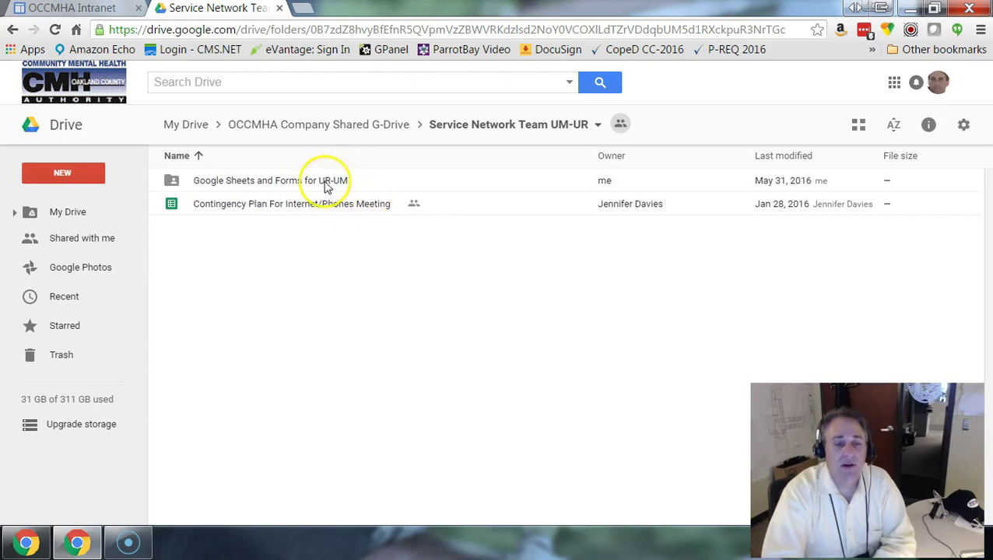
double_click(321, 183)
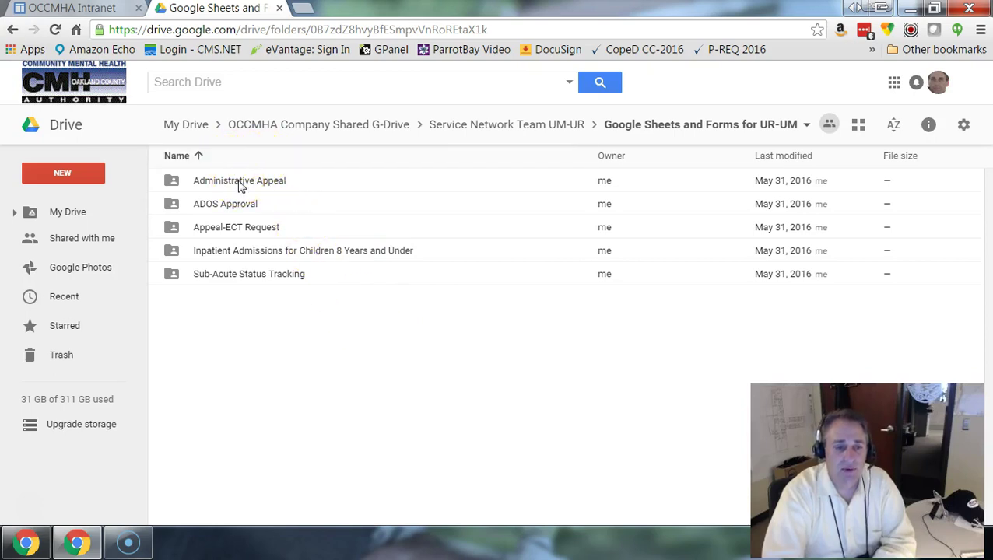
Open the Administrative Appeal folder and then the Administrative Appeal form inside it.
double_click(239, 184)
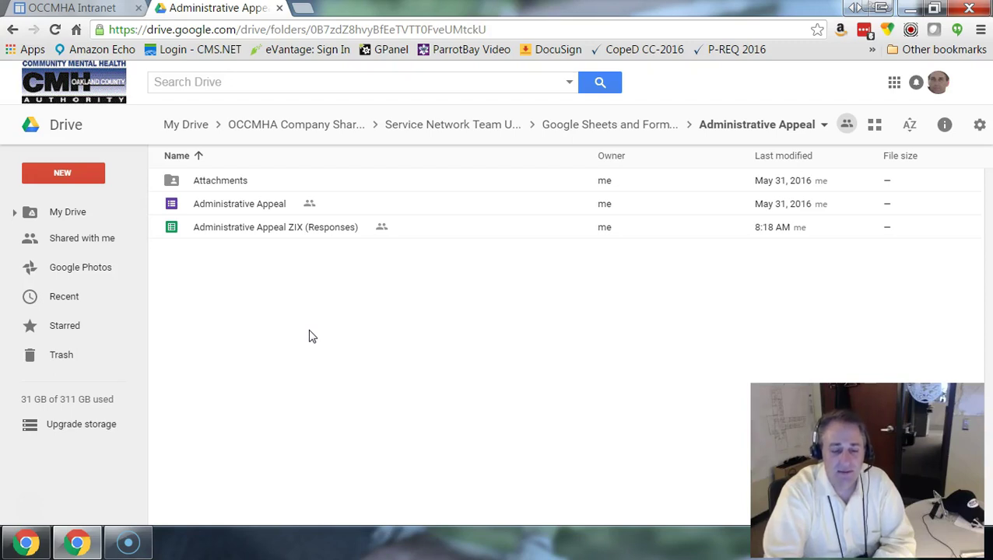
left_click(323, 330)
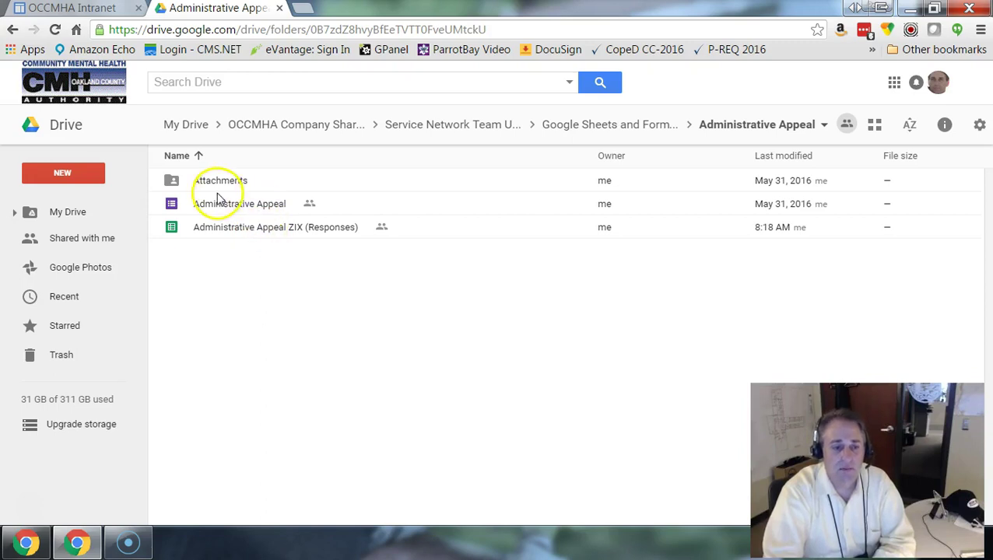
double_click(172, 206)
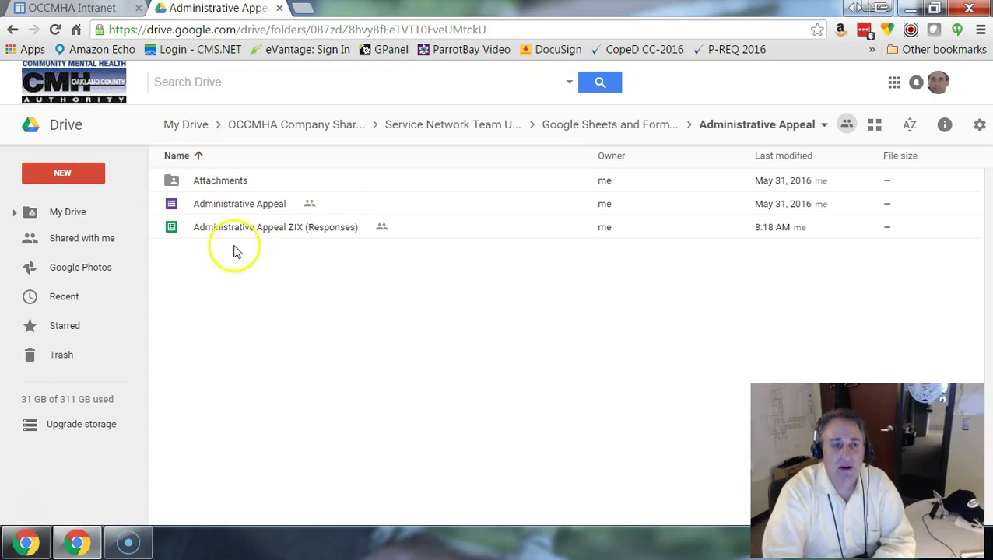
Back on the intranet, collapse the Directories through Facilities/Safety sections and go to Forms.
left_click(81, 9)
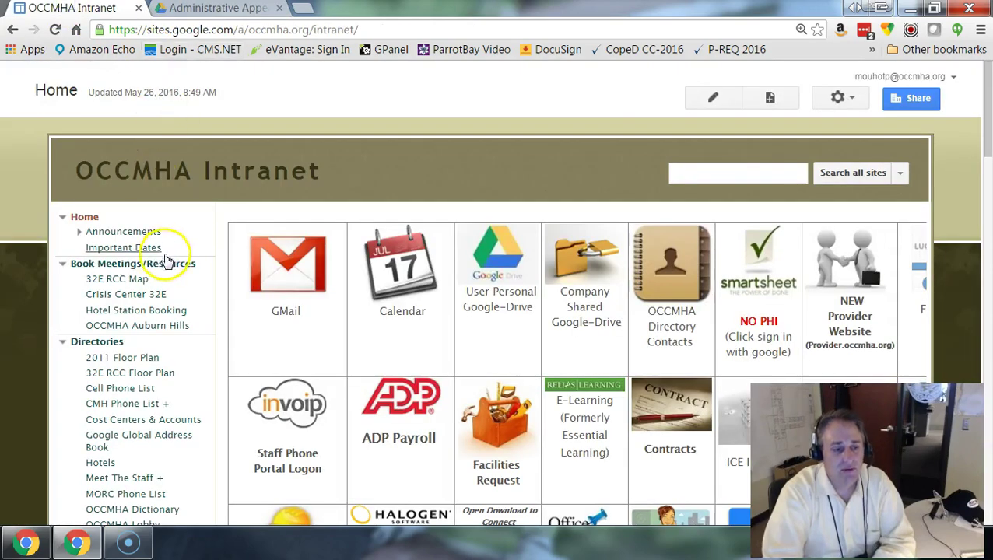
scroll(167, 261, "down", 3)
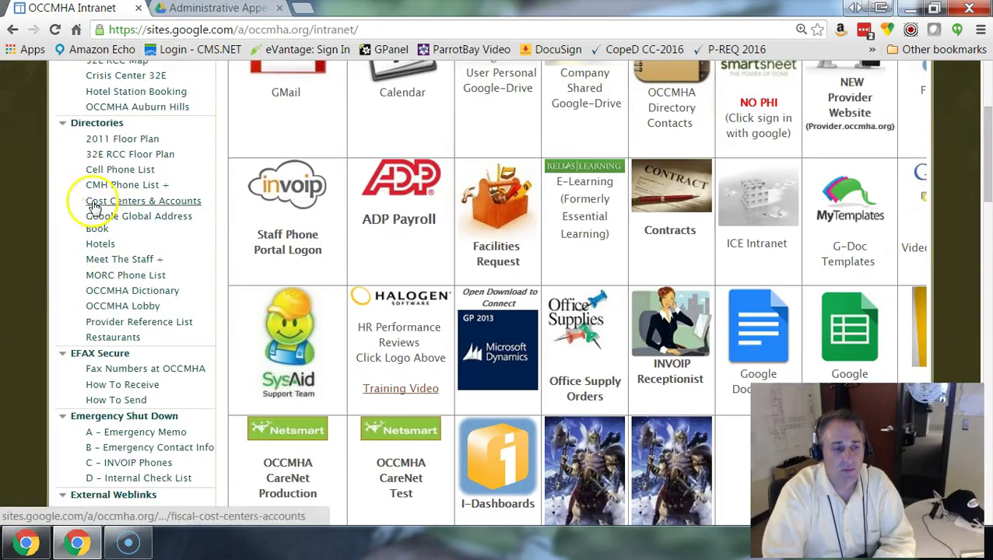
left_click(62, 123)
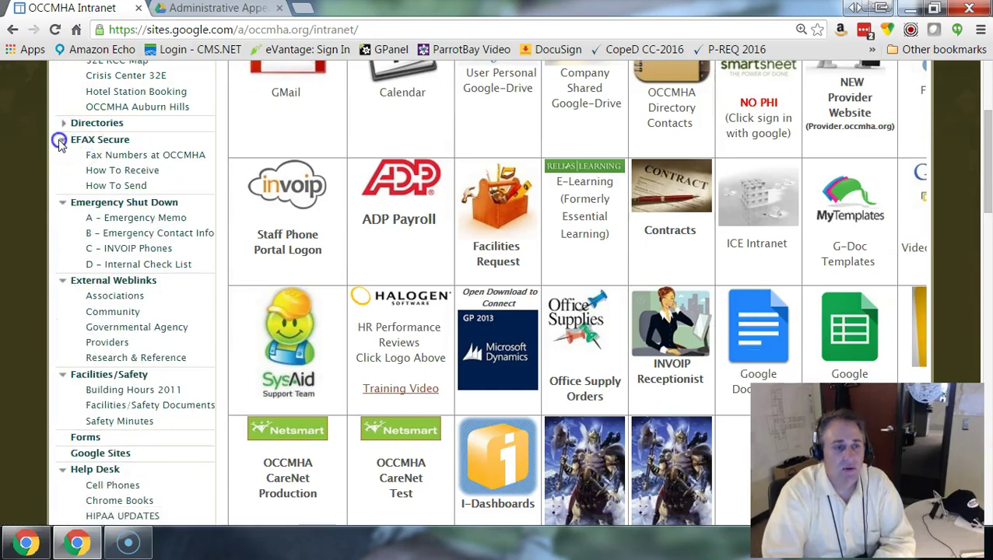
left_click(61, 142)
left_click(62, 157)
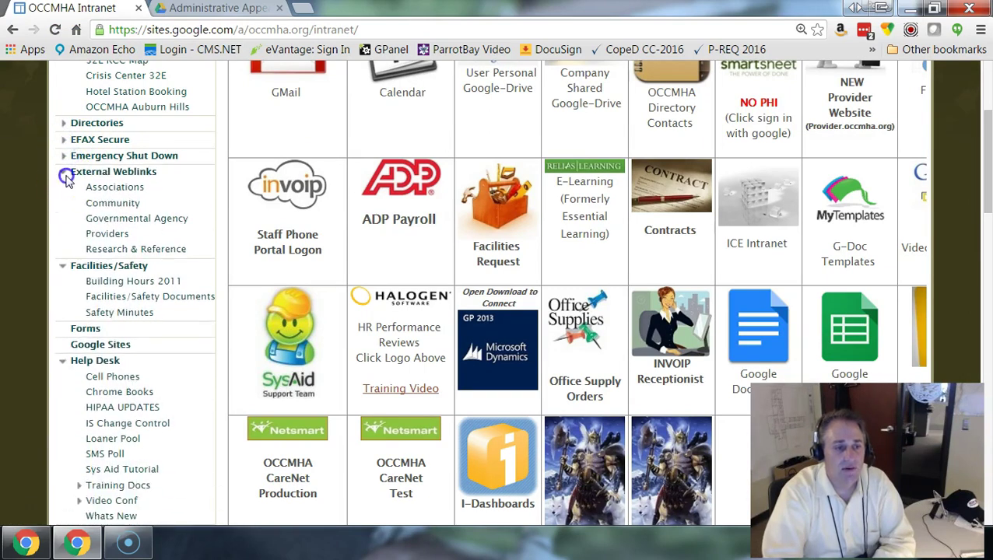
left_click(65, 172)
left_click(62, 188)
left_click(86, 206)
Scroll to the Administrative Appeal row and open its Google Form link.
scroll(423, 241, "down", 4)
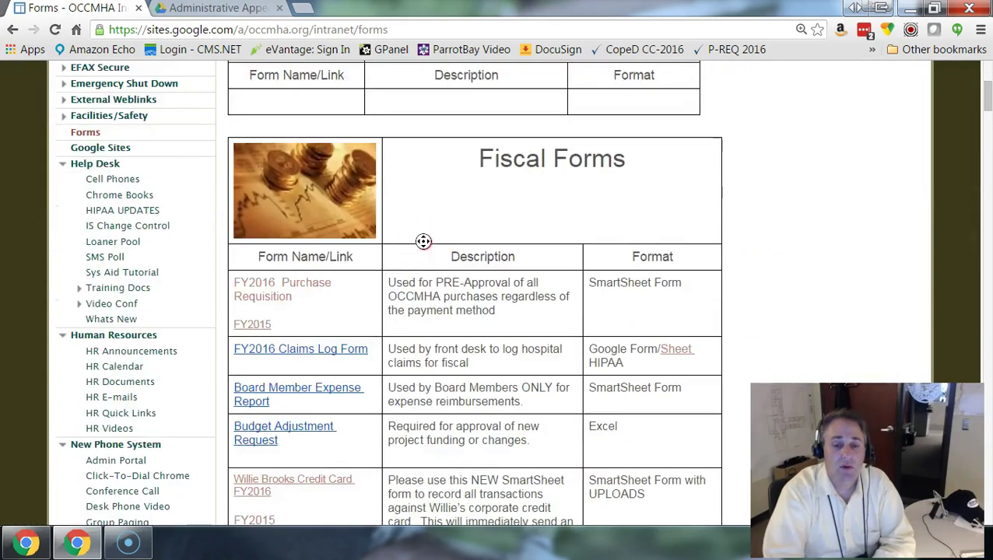
scroll(423, 241, "down", 20)
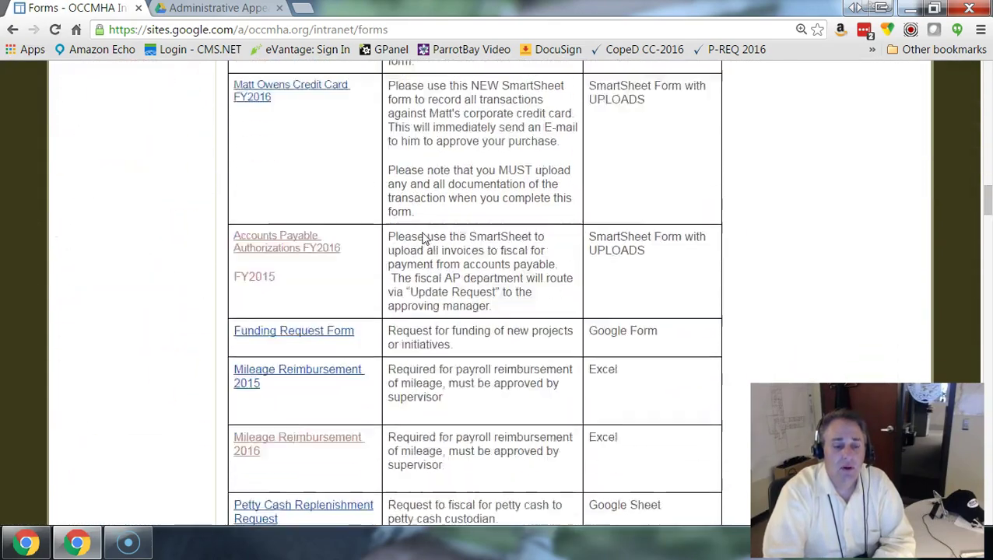
scroll(424, 237, "down", 20)
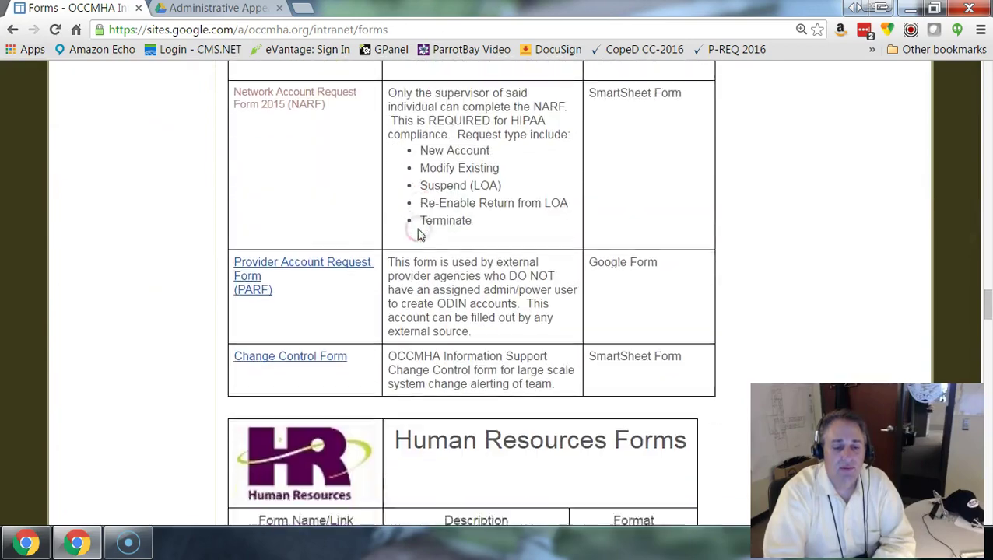
scroll(420, 231, "down", 15)
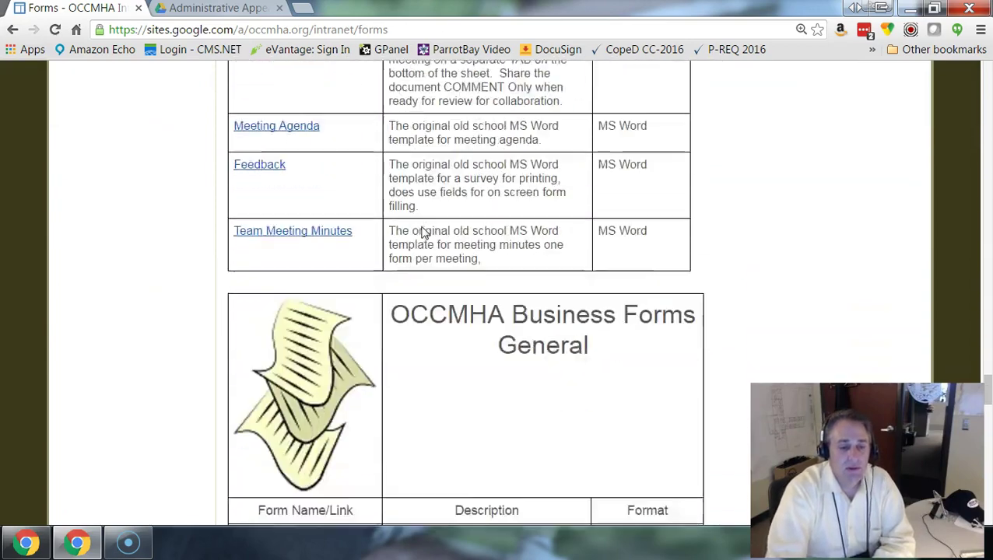
scroll(424, 231, "down", 15)
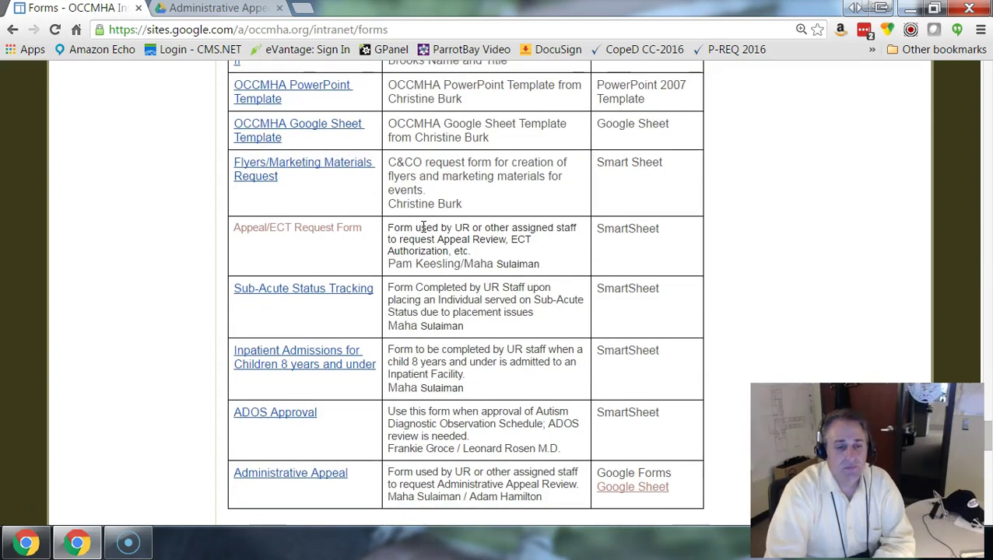
scroll(395, 284, "down", 3)
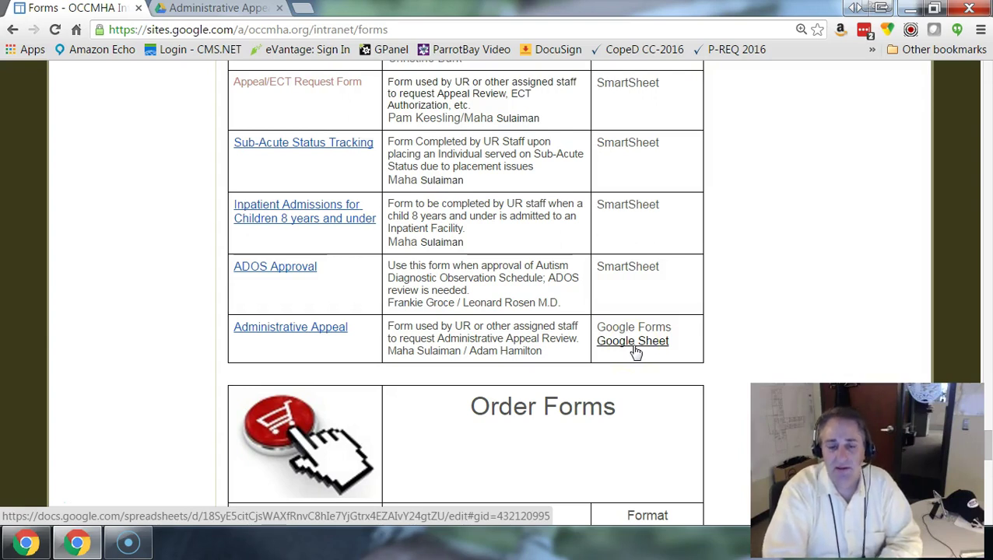
left_click(296, 330)
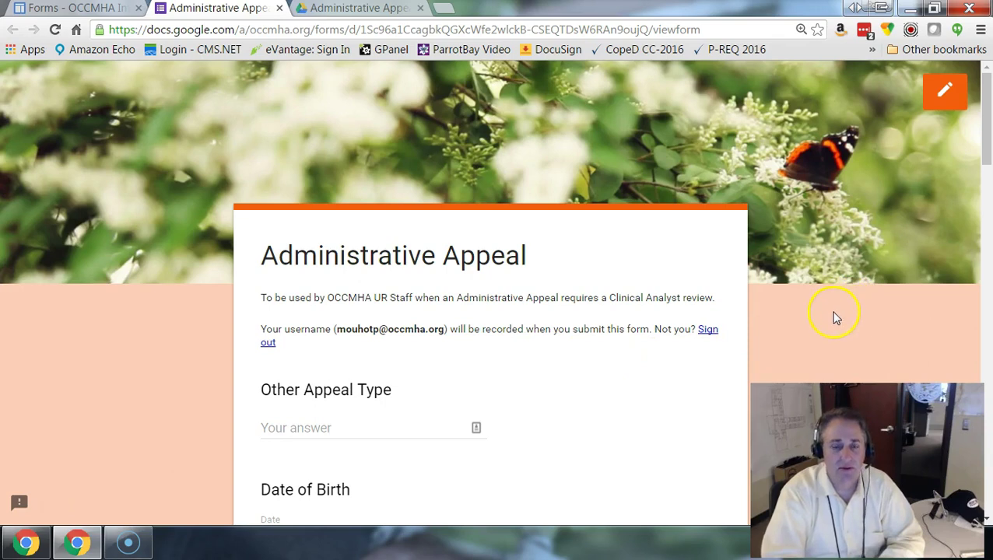
Scroll through every Administrative Appeal form question down to Submit, then back to the top.
scroll(825, 307, "down", 3)
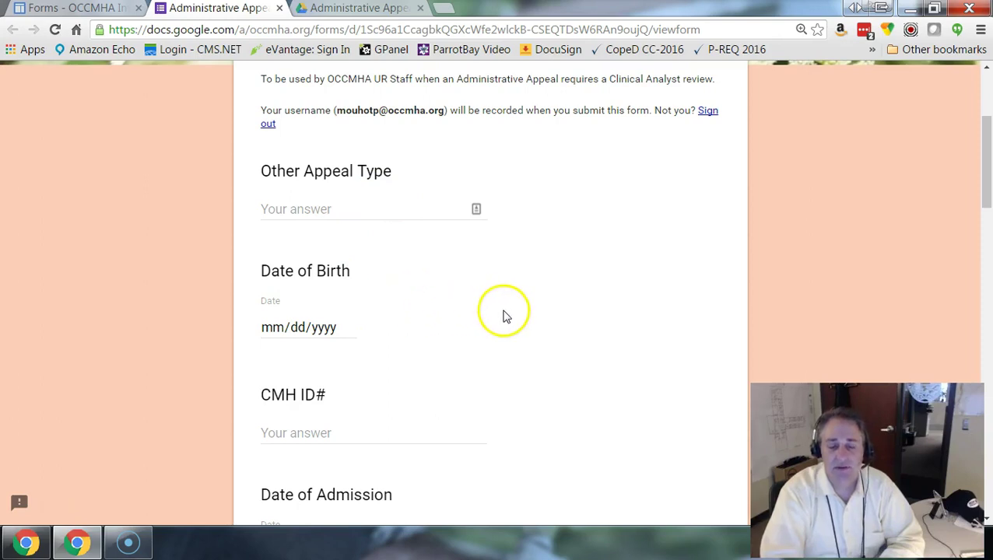
scroll(510, 312, "down", 2)
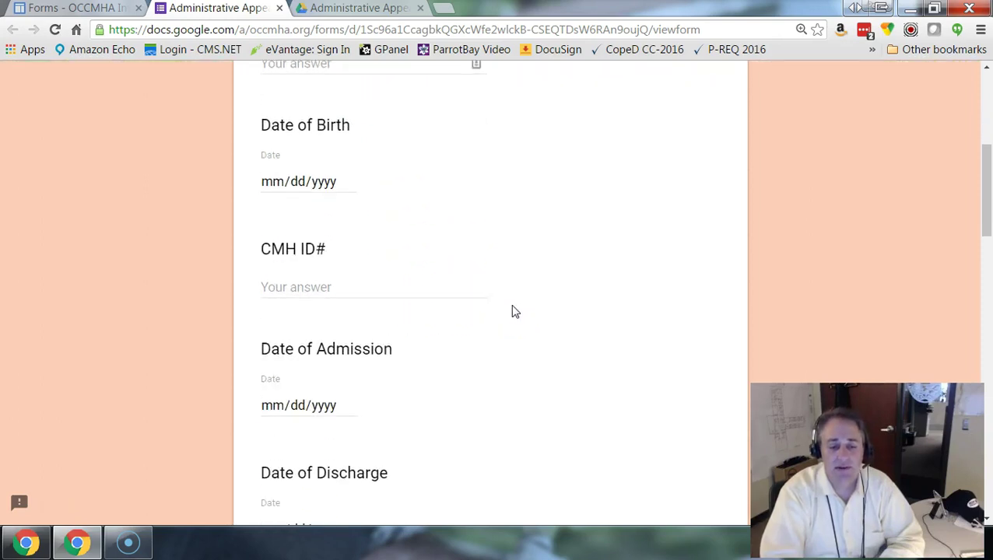
scroll(513, 312, "down", 4)
left_click(528, 304)
scroll(528, 304, "down", 6)
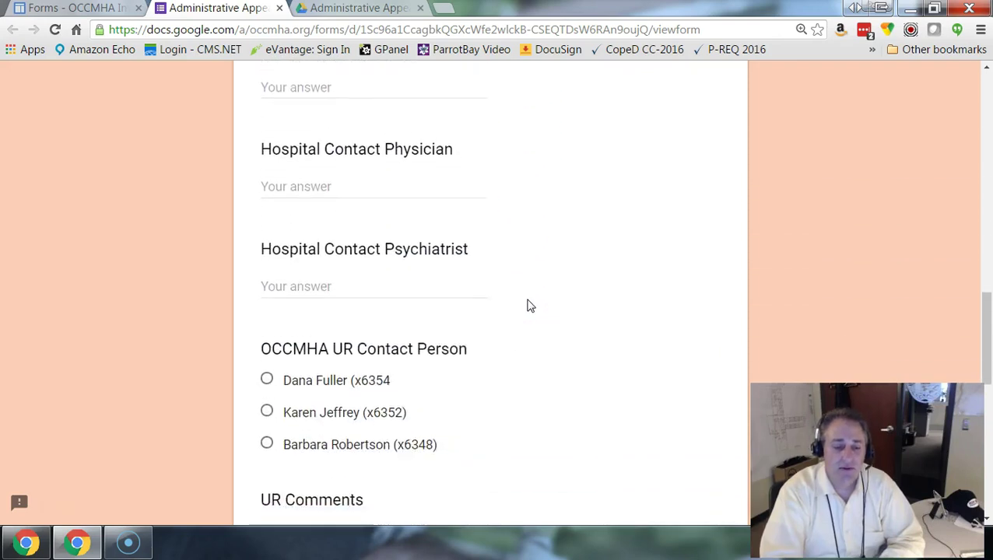
scroll(527, 305, "down", 1)
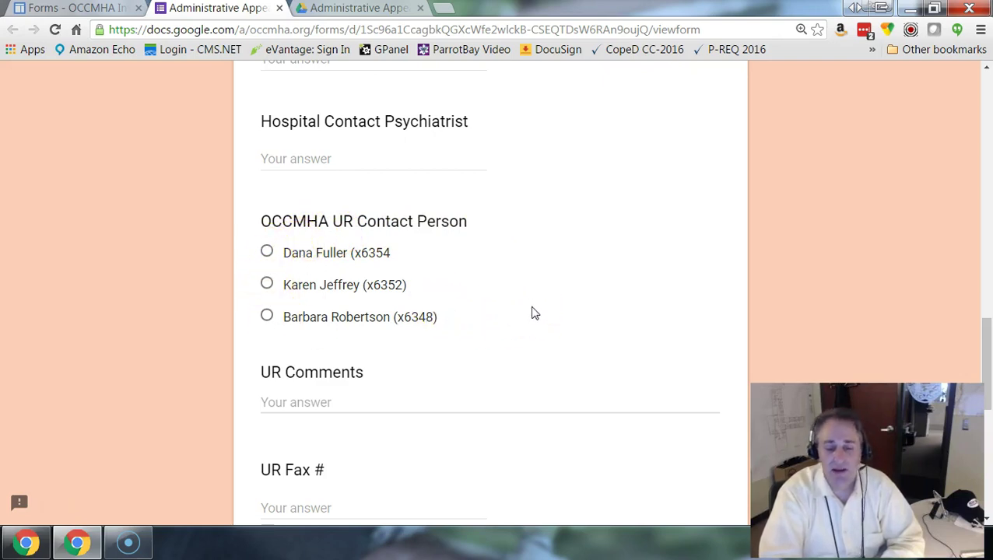
scroll(534, 313, "down", 1)
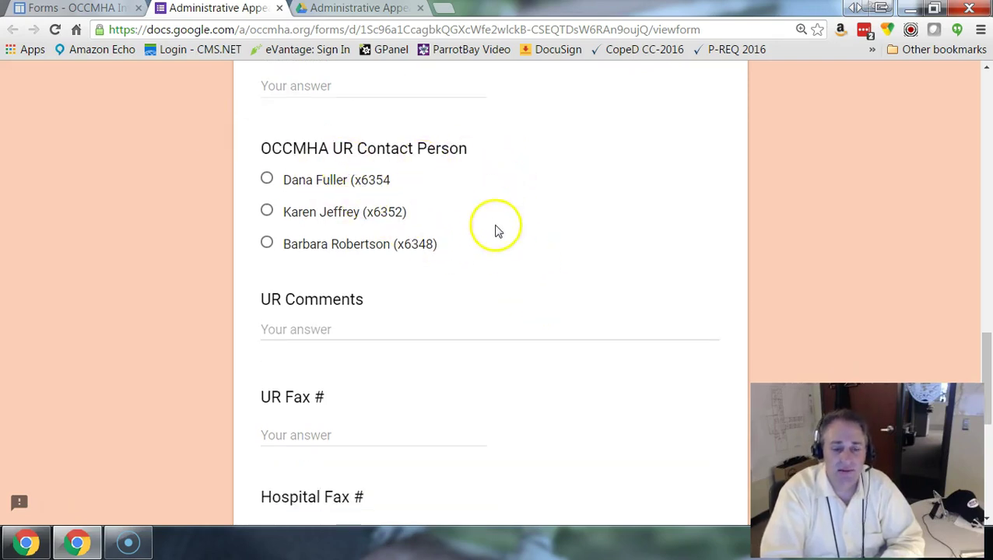
scroll(500, 229, "down", 2)
scroll(498, 231, "down", 3)
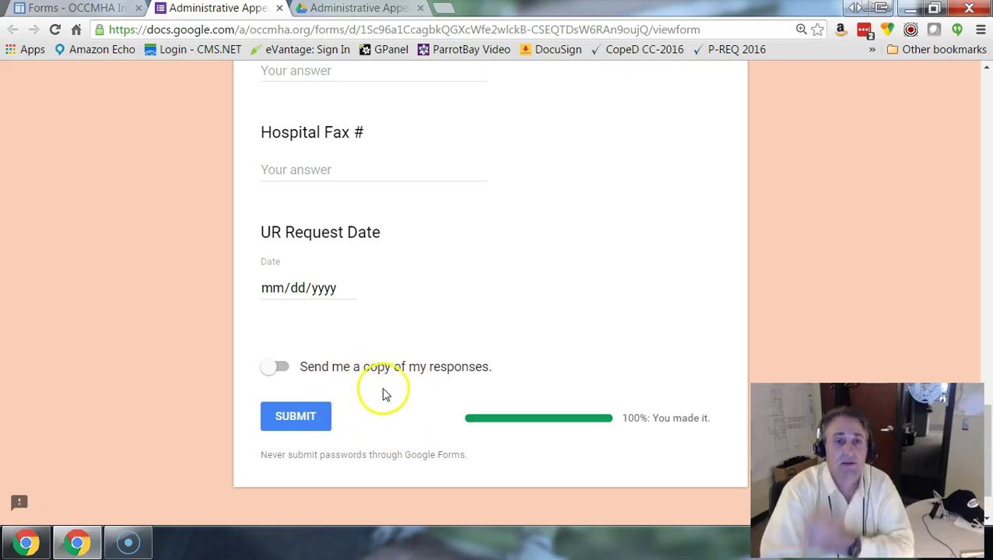
scroll(383, 381, "up", 4)
scroll(384, 366, "up", 15)
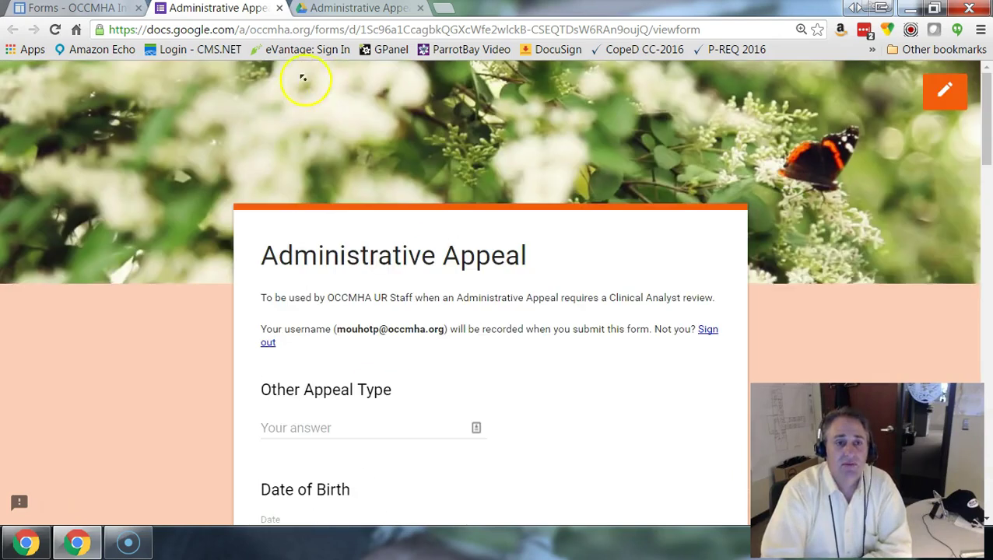
Open the Administrative Appeal ZIX (Responses) sheet from the Forms page and scan its columns.
left_click(278, 8)
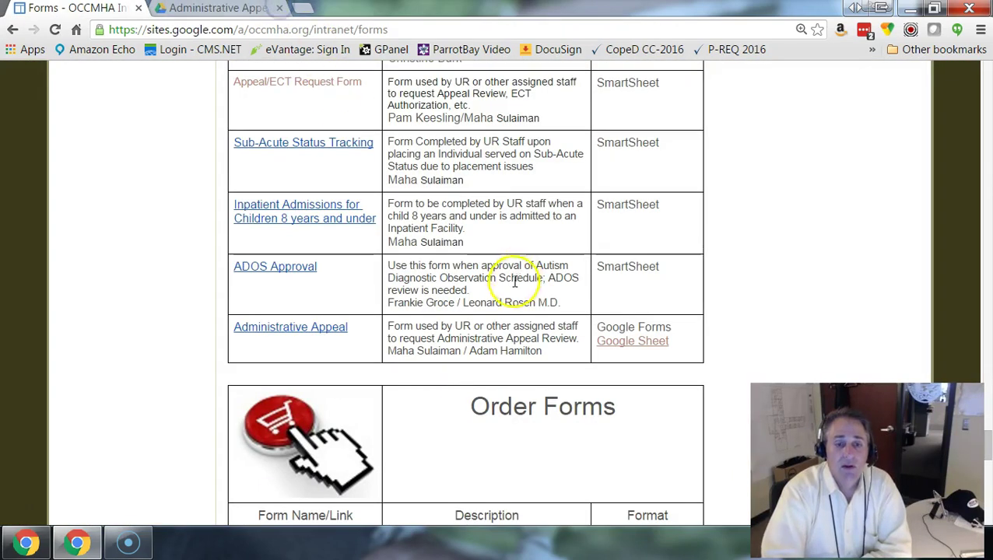
scroll(361, 338, "up", 2)
scroll(361, 338, "down", 1)
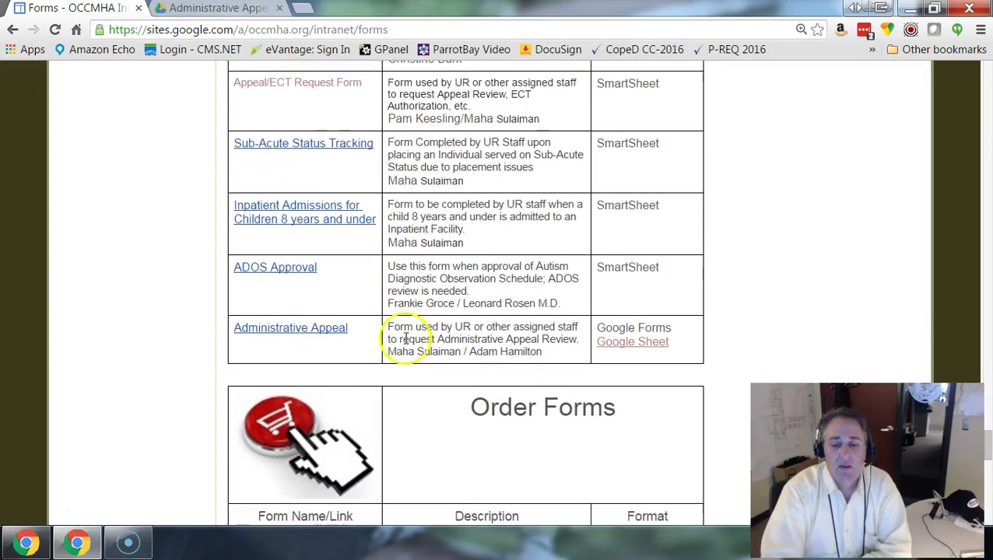
left_click(633, 342)
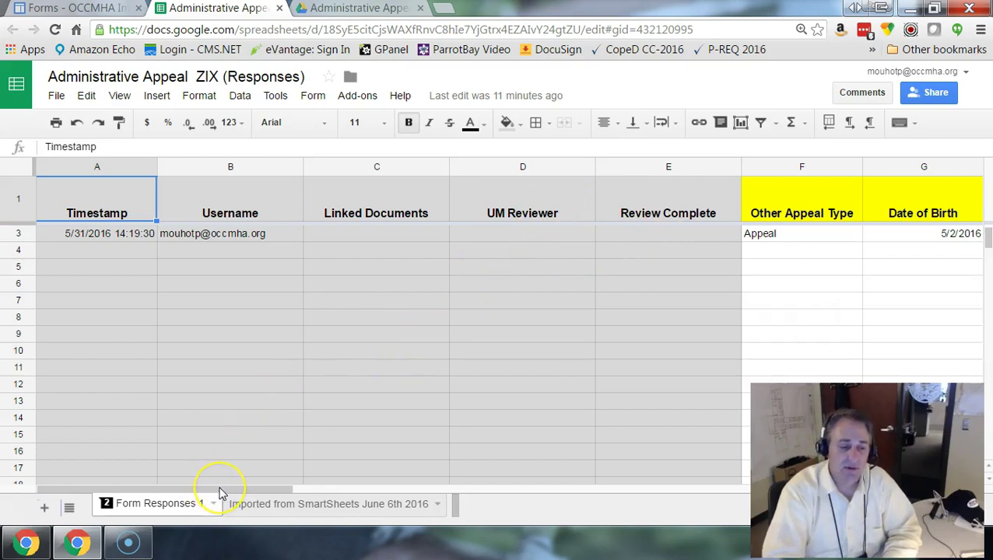
left_click_drag(220, 493, 851, 523)
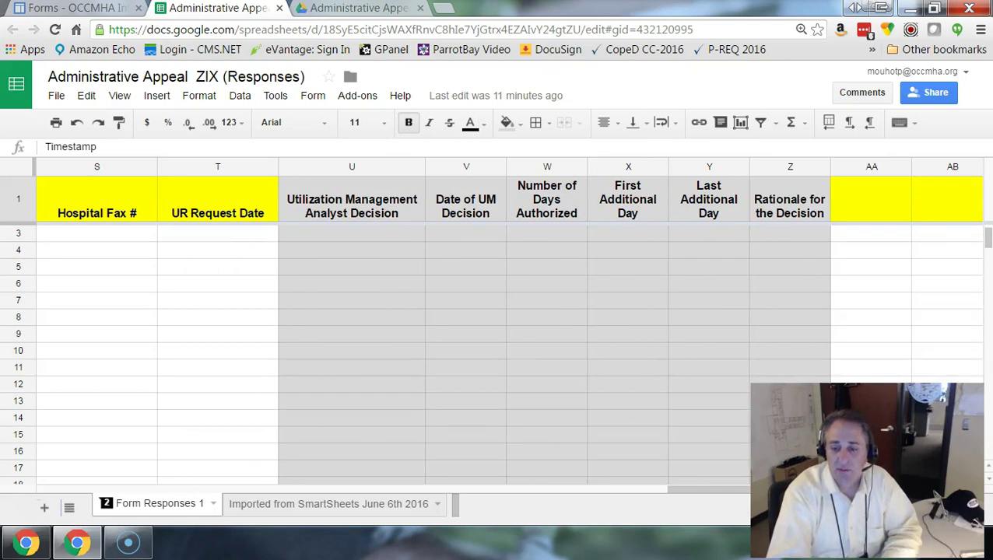
left_click_drag(850, 523, 404, 465)
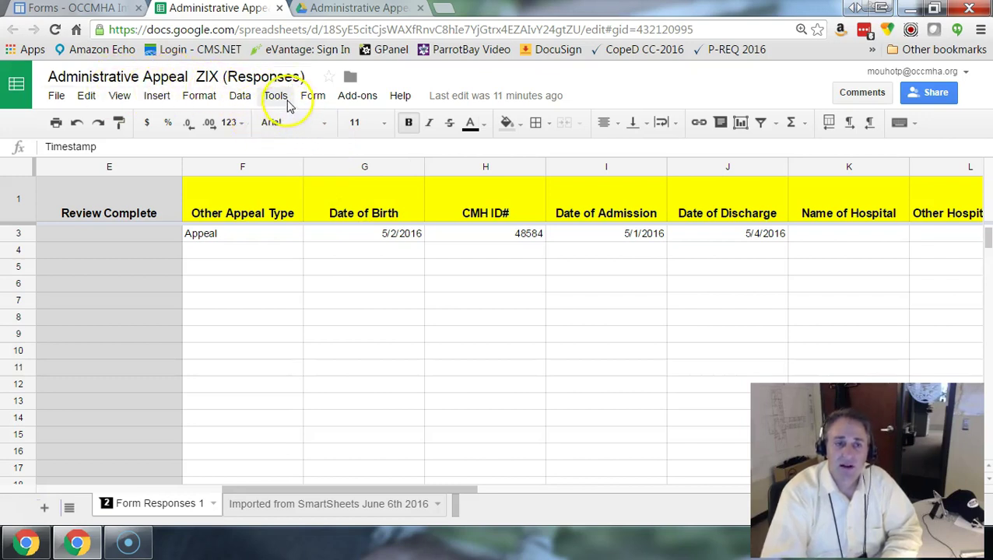
Delete the existing any-change rule under Tools > Notification rules.
left_click(277, 96)
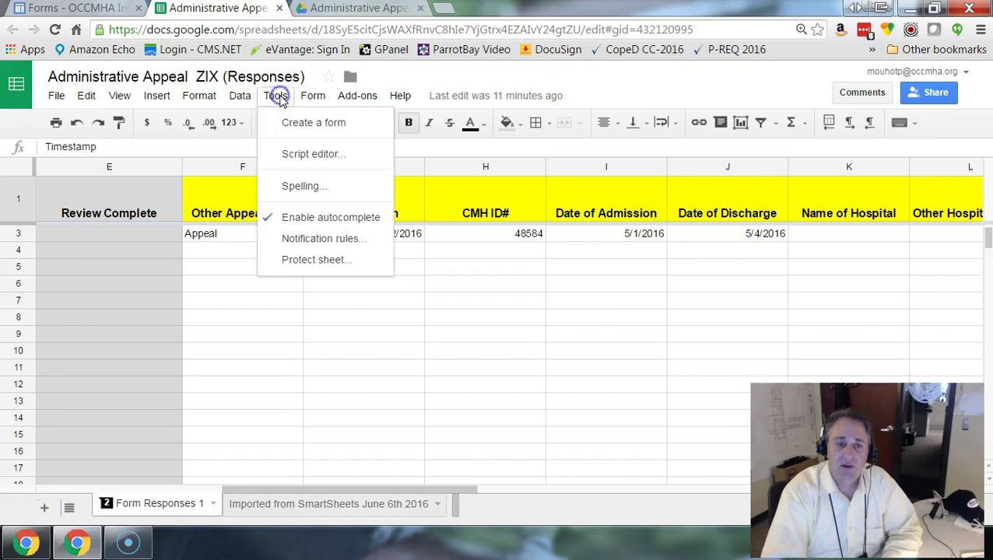
left_click(315, 237)
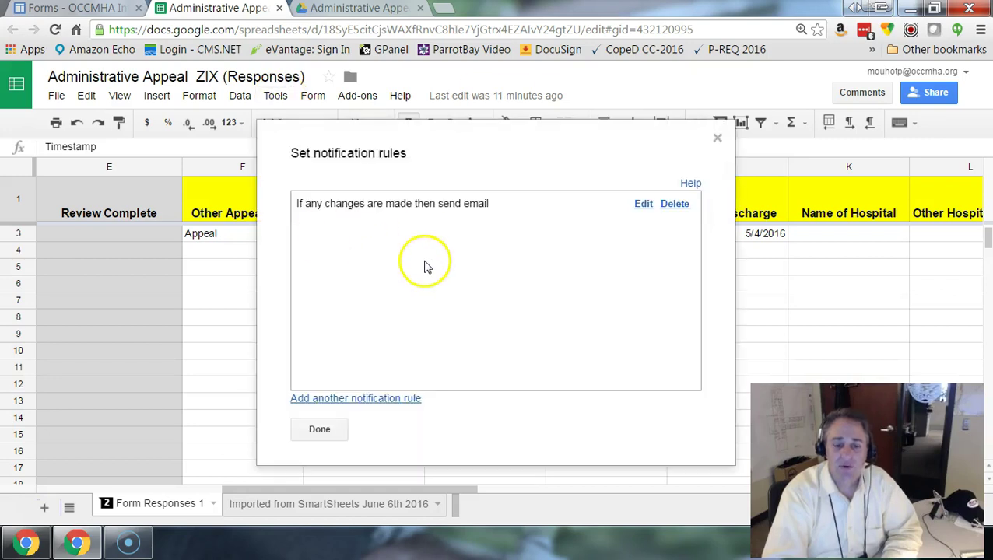
left_click(673, 205)
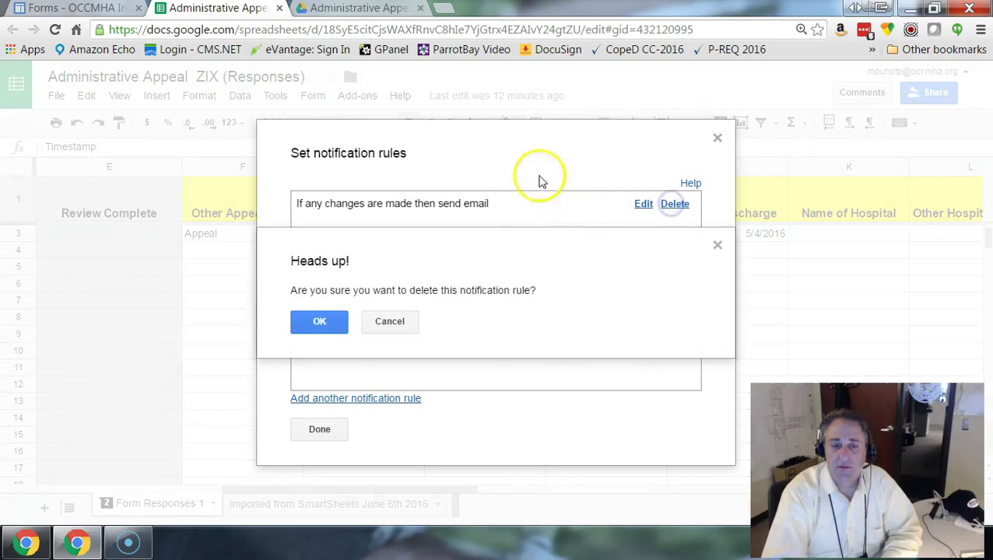
left_click(321, 321)
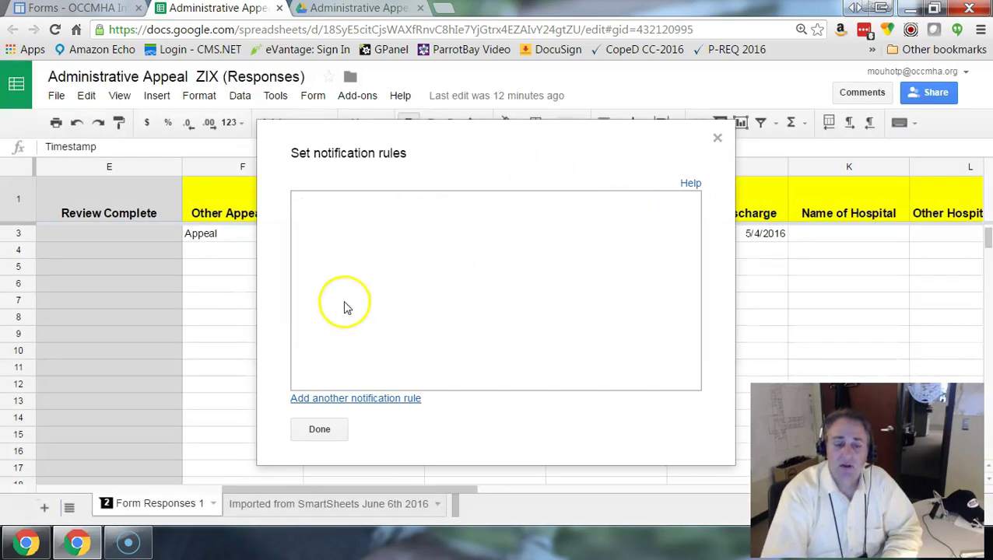
Add a rule emailing a daily digest when a user submits a form, and save it.
left_click(394, 324)
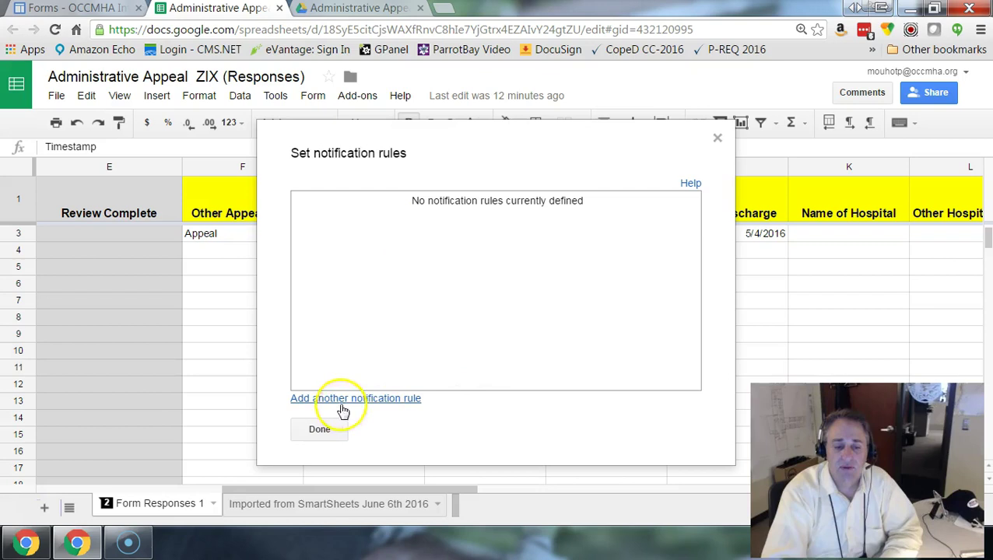
left_click(374, 402)
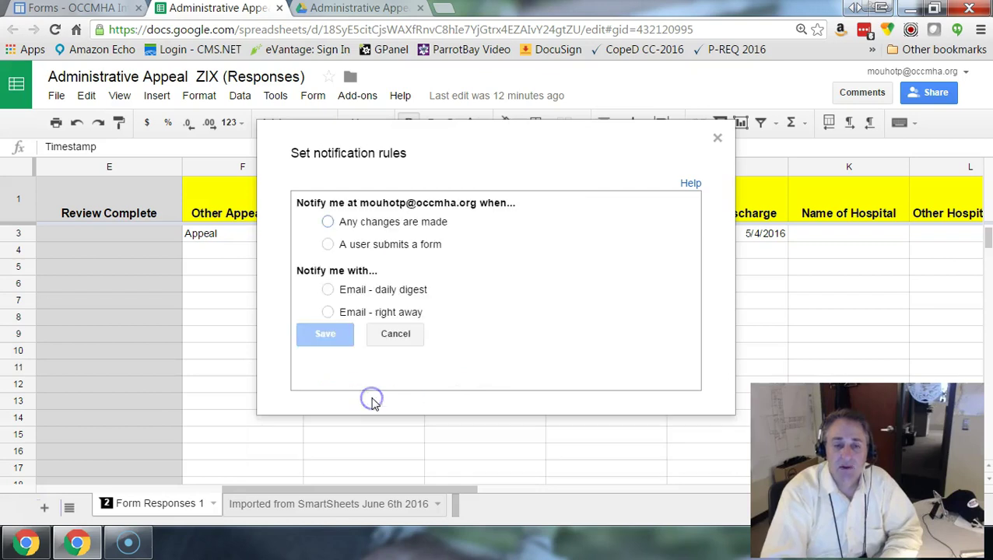
left_click(328, 244)
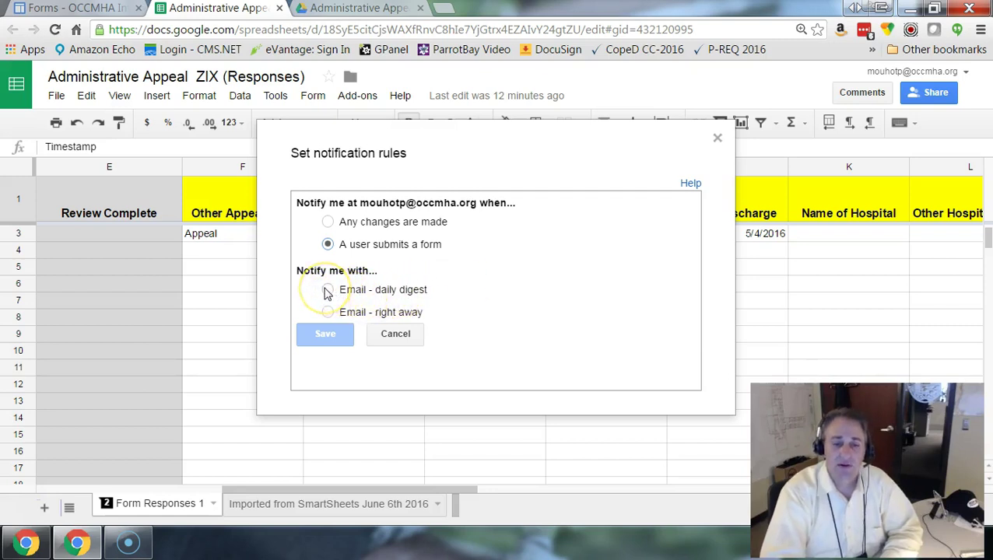
left_click(326, 290)
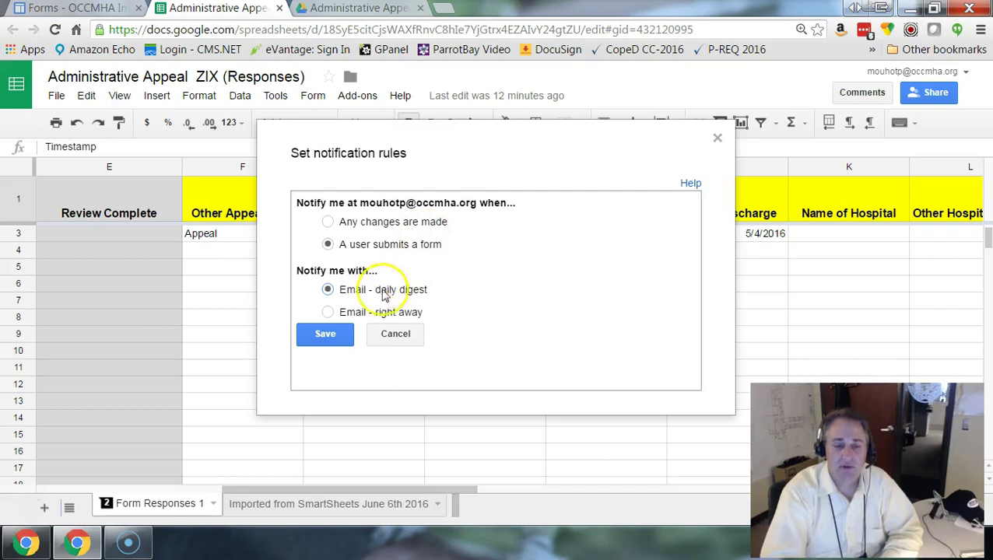
left_click(330, 336)
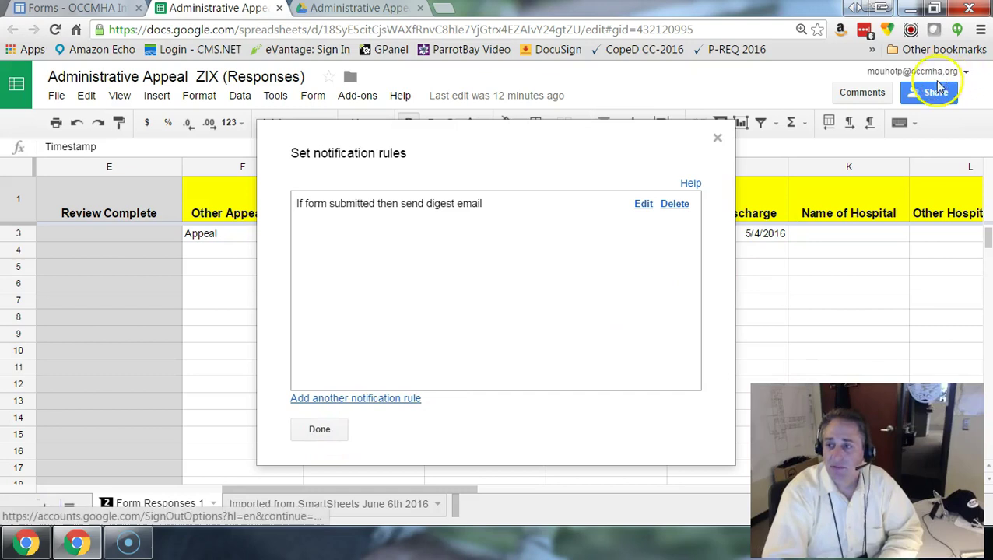
left_click(318, 429)
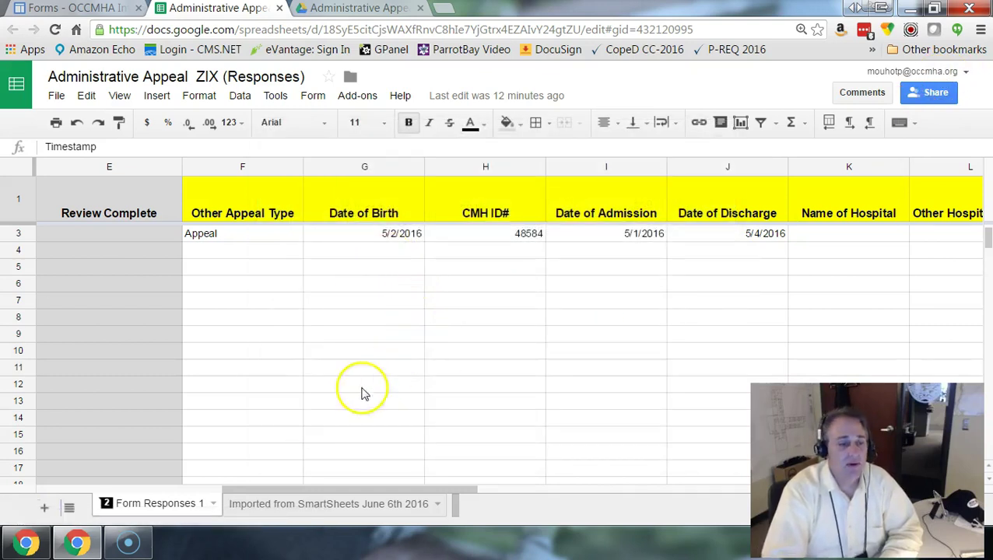
left_click_drag(327, 486, 192, 480)
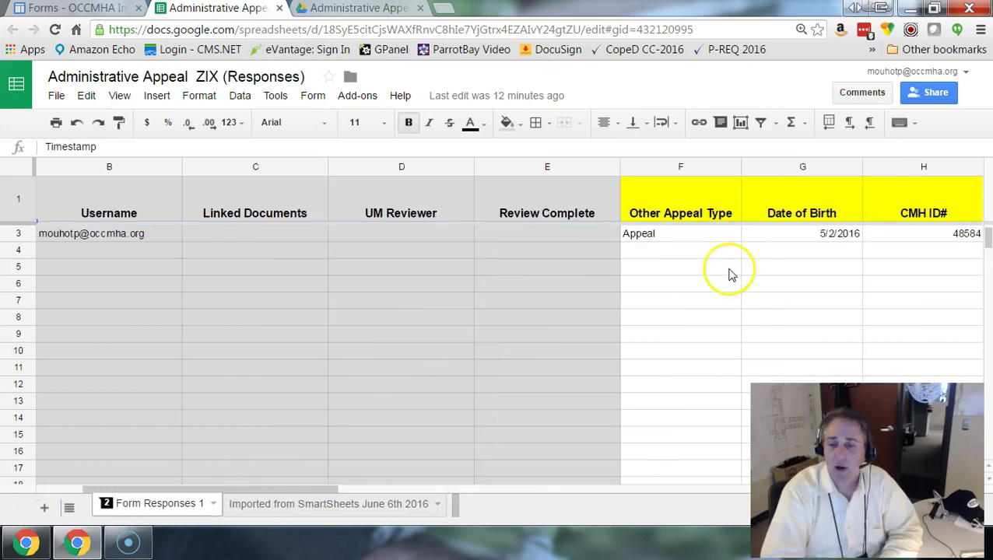
Post the comment 'This is a test' on cell F3 (Appeal), then reopen it.
left_click(713, 235)
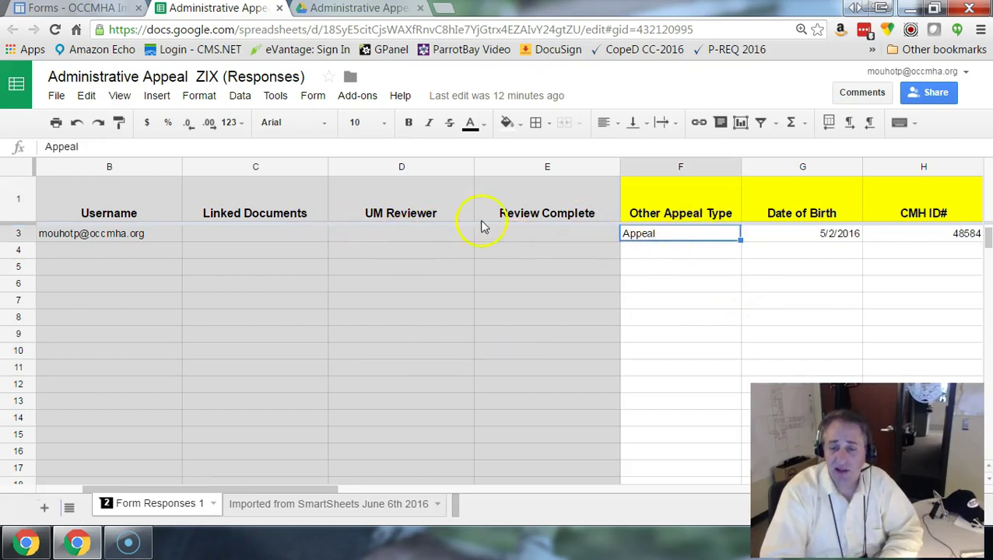
right_click(664, 237)
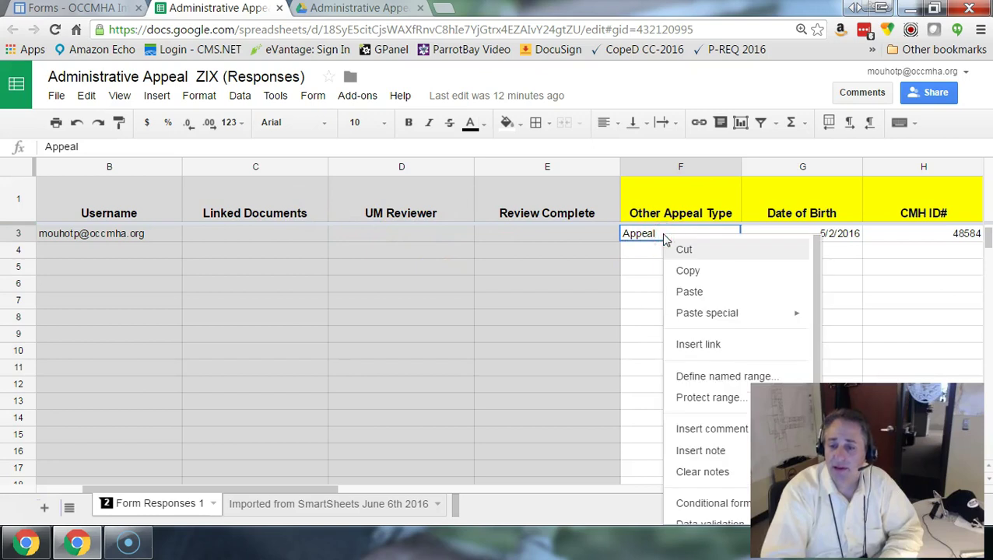
left_click(679, 247)
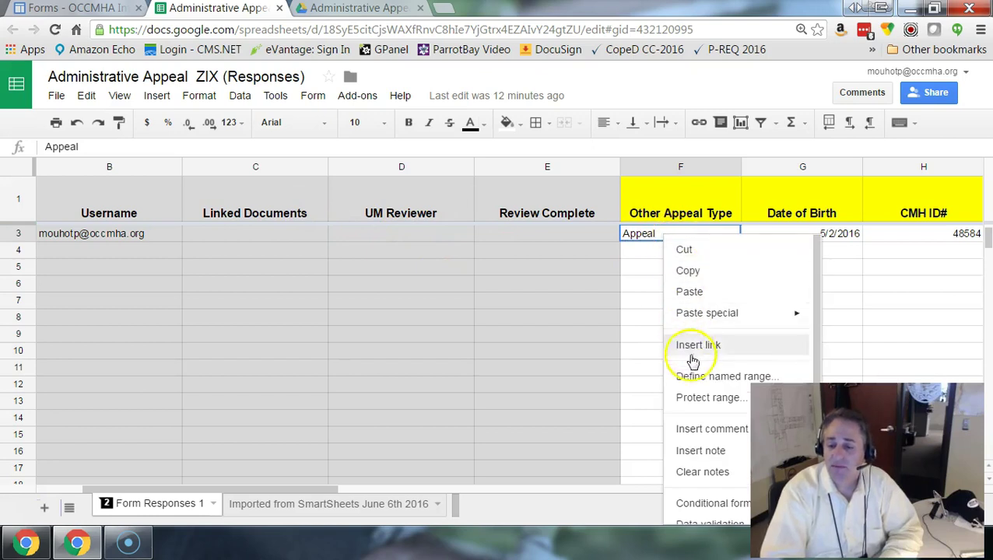
left_click(696, 428)
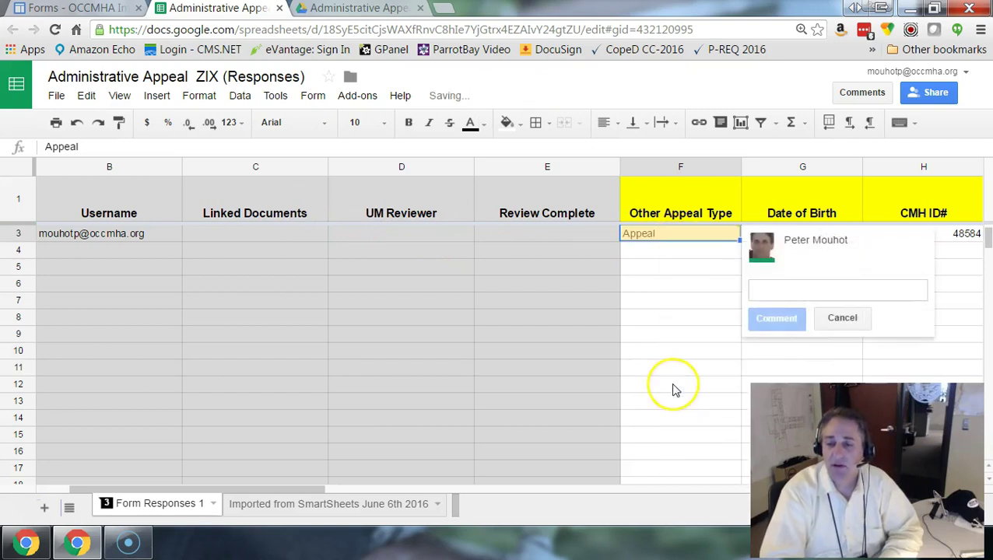
type("Thi")
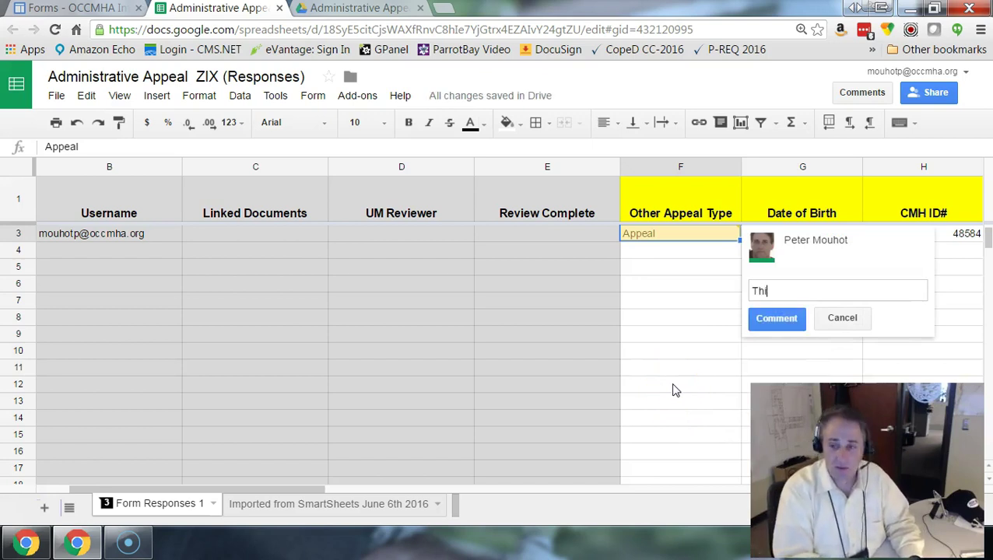
type("s is a test")
left_click(772, 319)
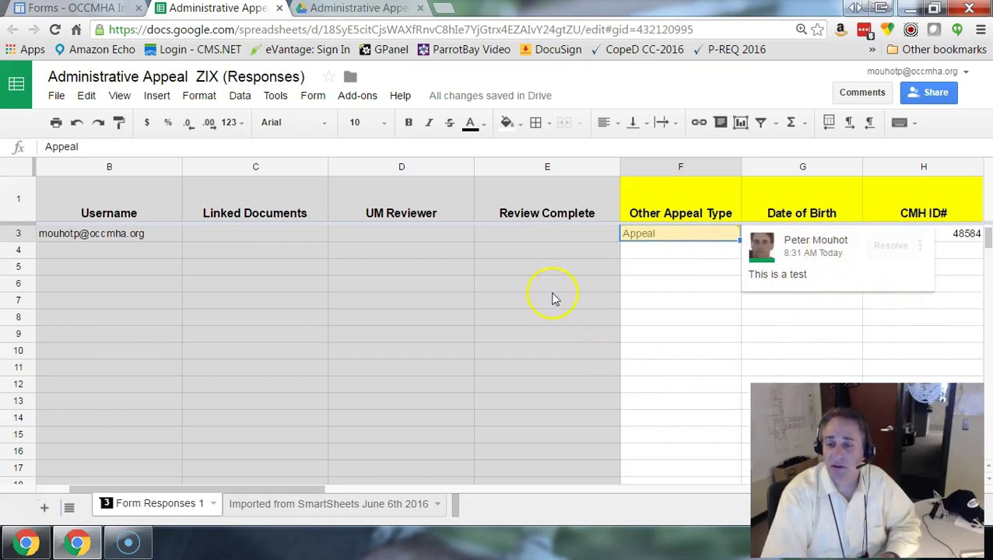
left_click(681, 283)
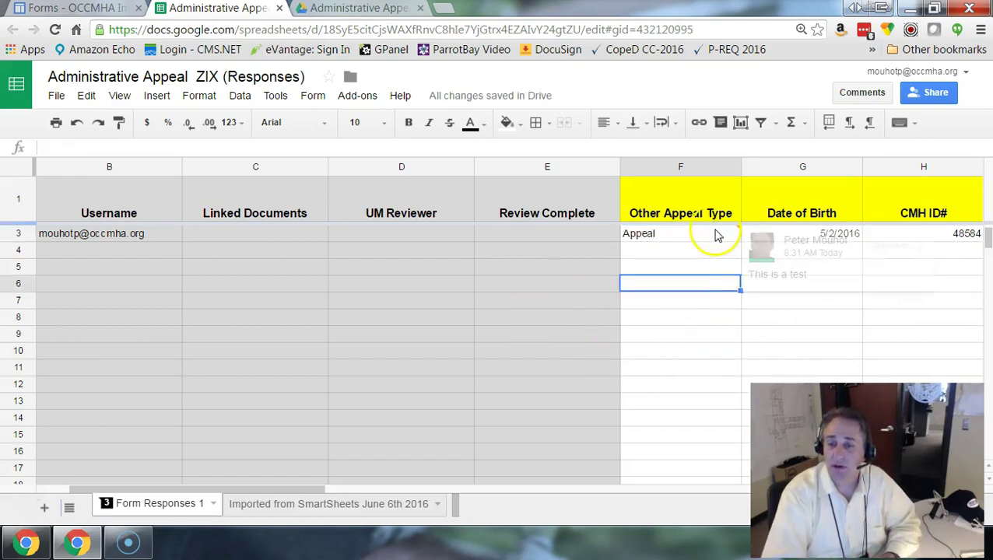
mouse_move(718, 236)
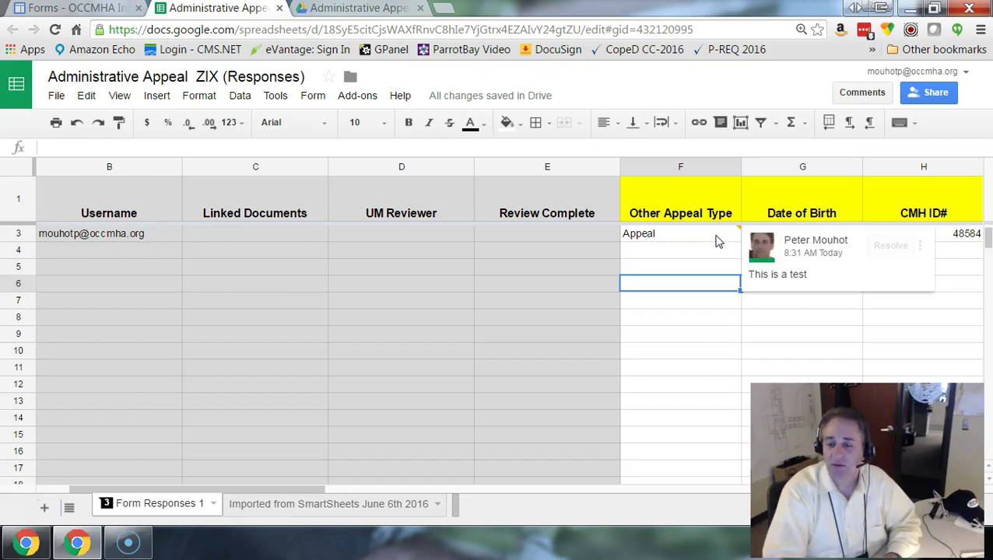
left_click(820, 266)
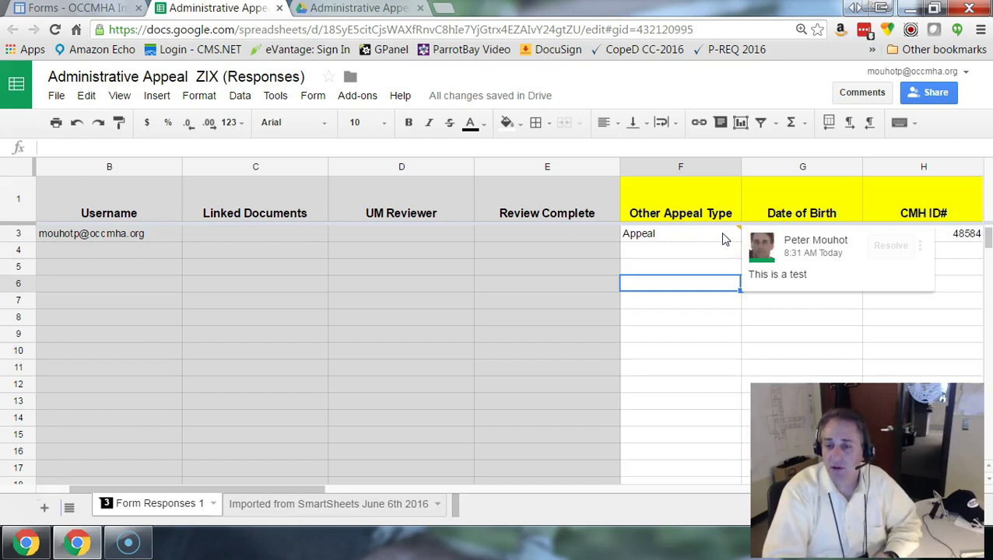
Comment 'This is a test' on cell G3 (5/2/2016), +mentioning a colleague.
left_click(787, 236)
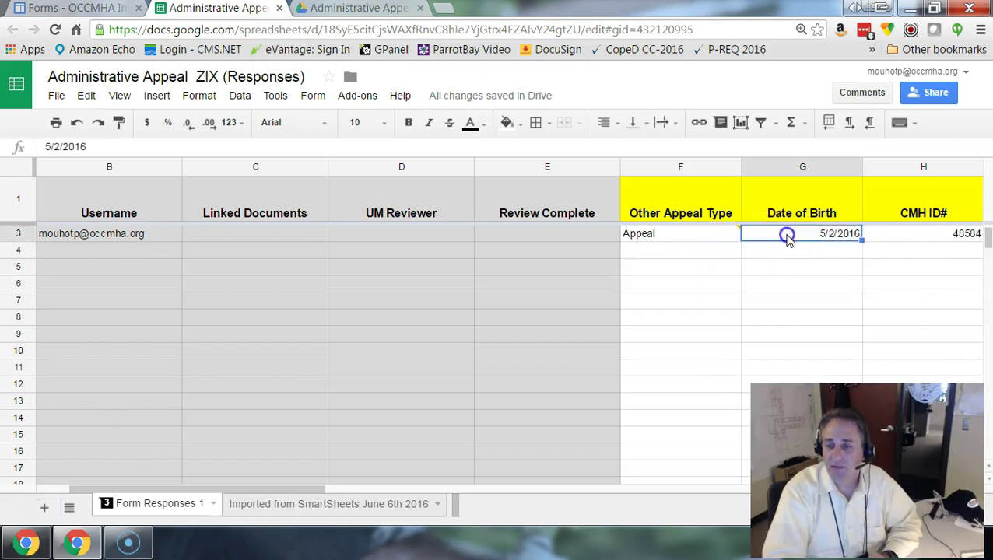
right_click(788, 236)
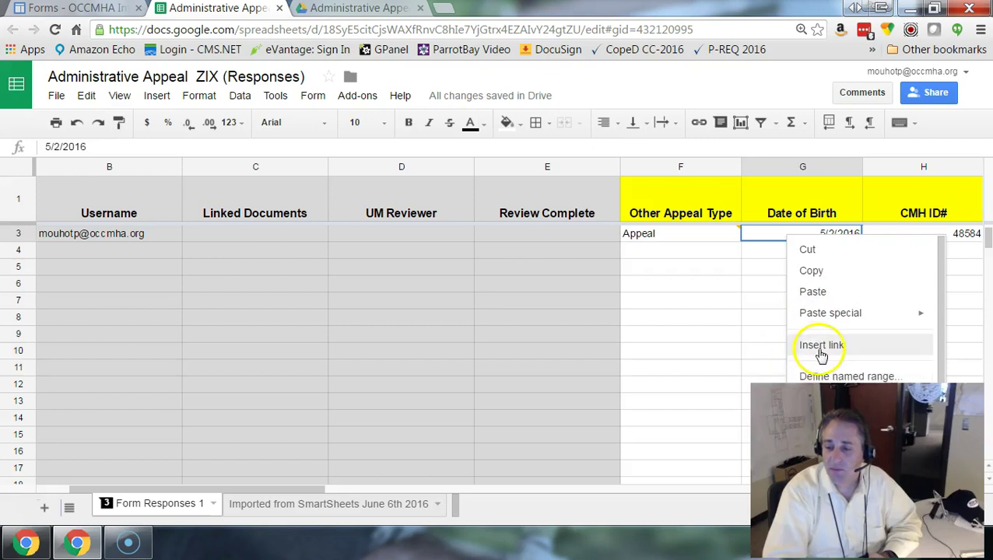
scroll(819, 355, "down", 1)
scroll(821, 350, "up", 1)
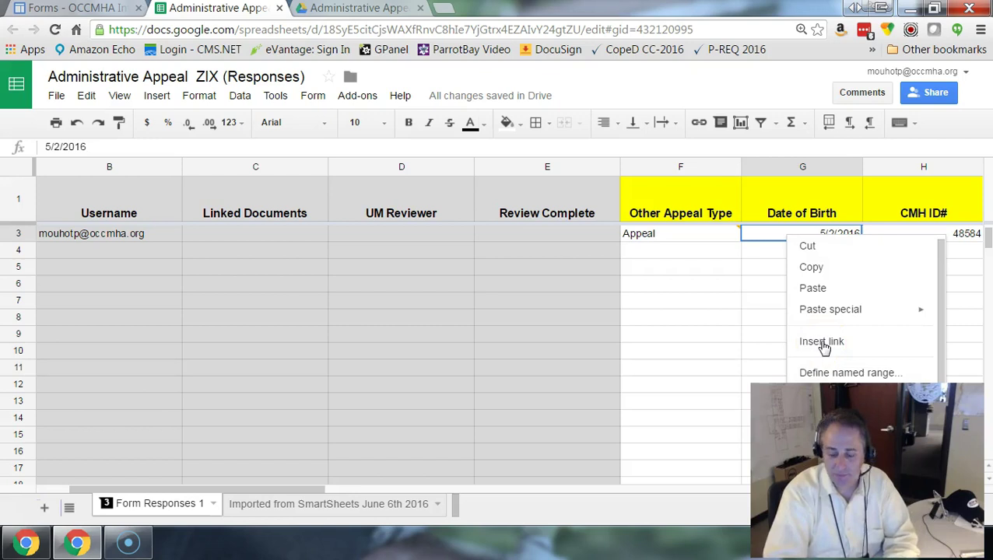
key("ctrl+alt+m")
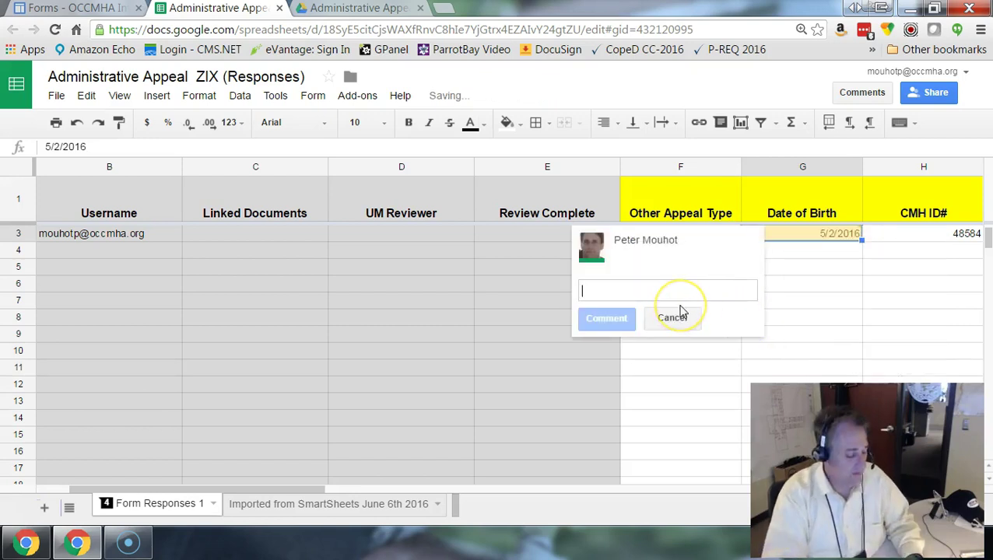
type("@")
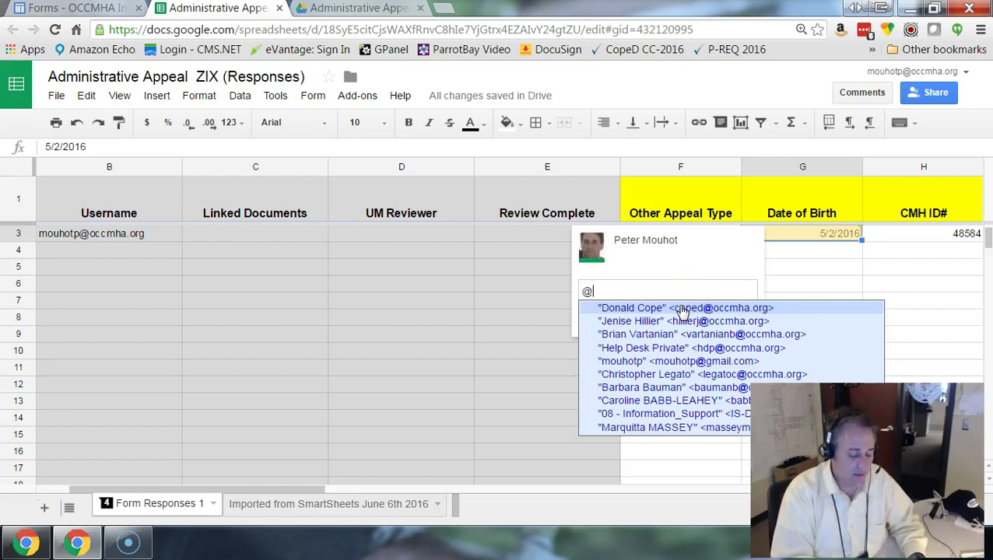
type("maha")
left_click(681, 310)
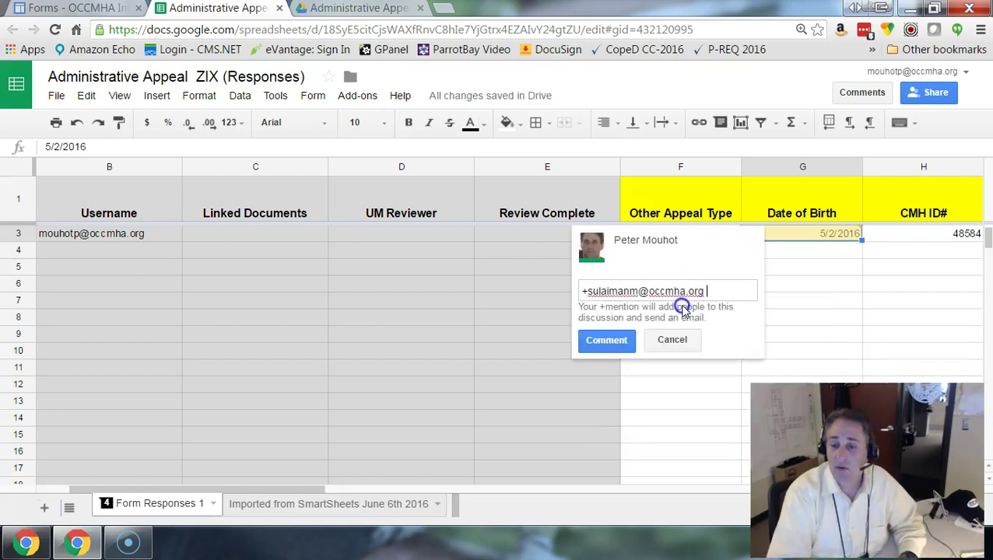
type("This is a test")
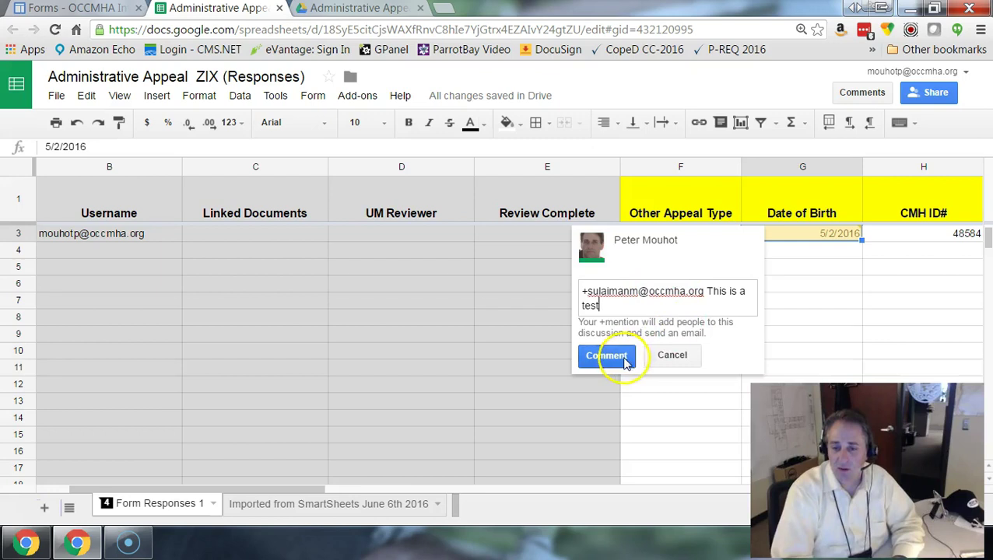
left_click(615, 356)
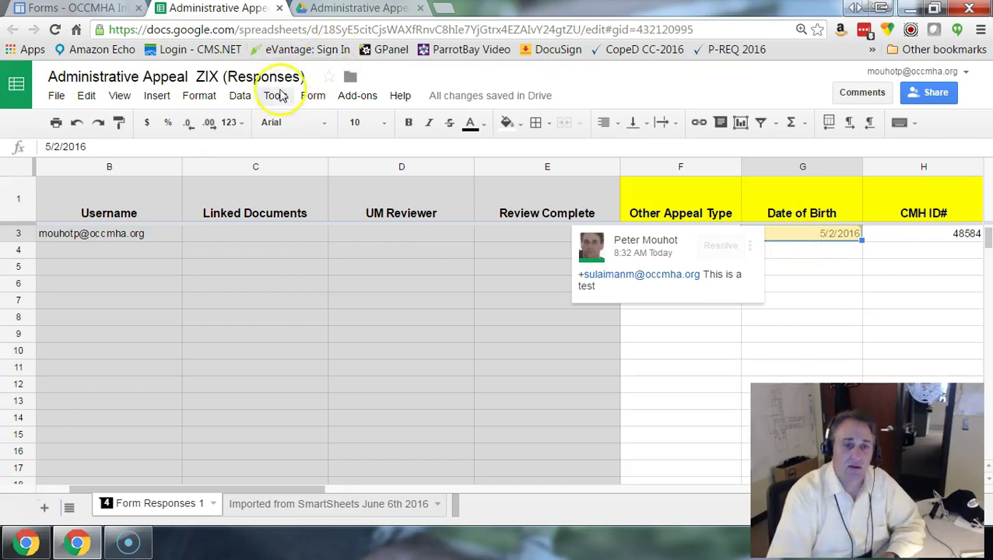
left_click(274, 95)
left_click(294, 238)
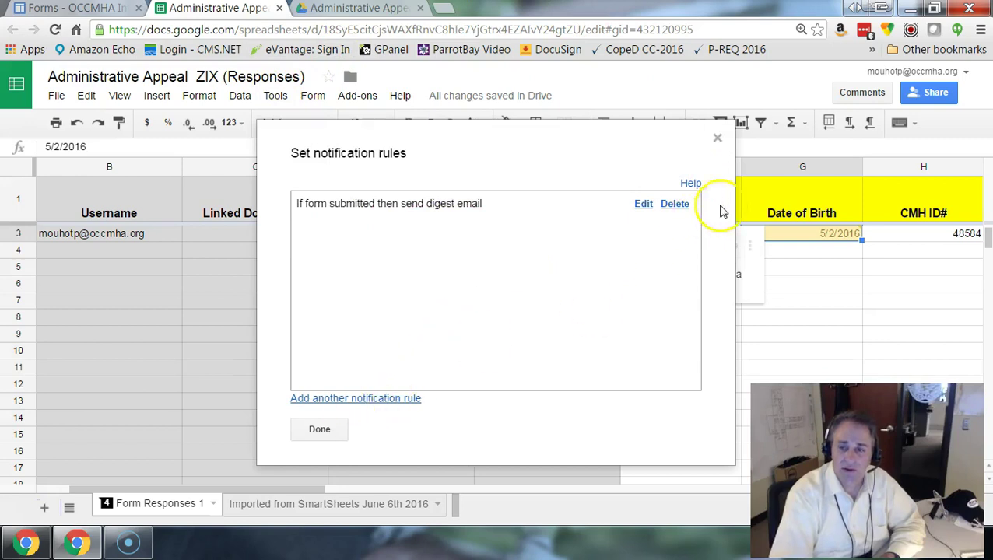
left_click(717, 138)
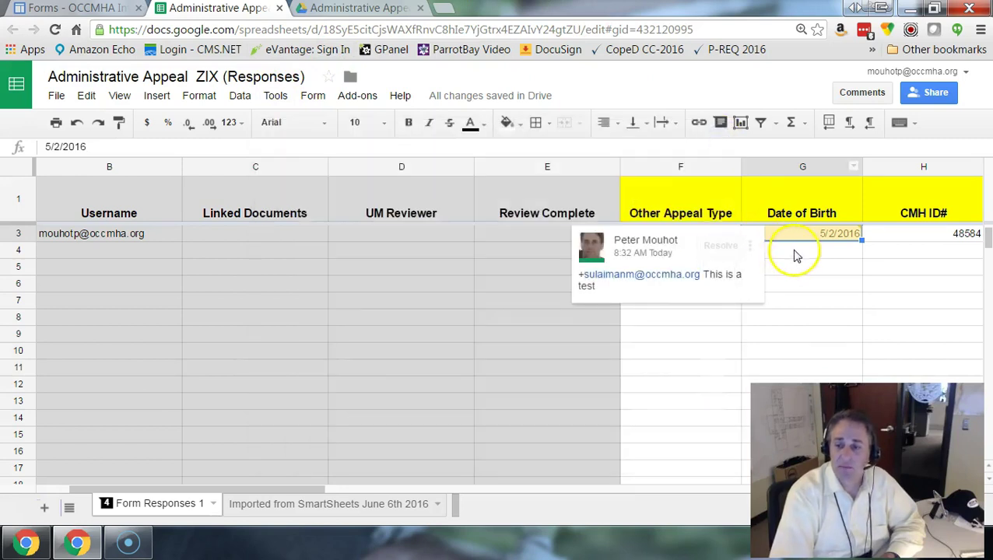
right_click(794, 251)
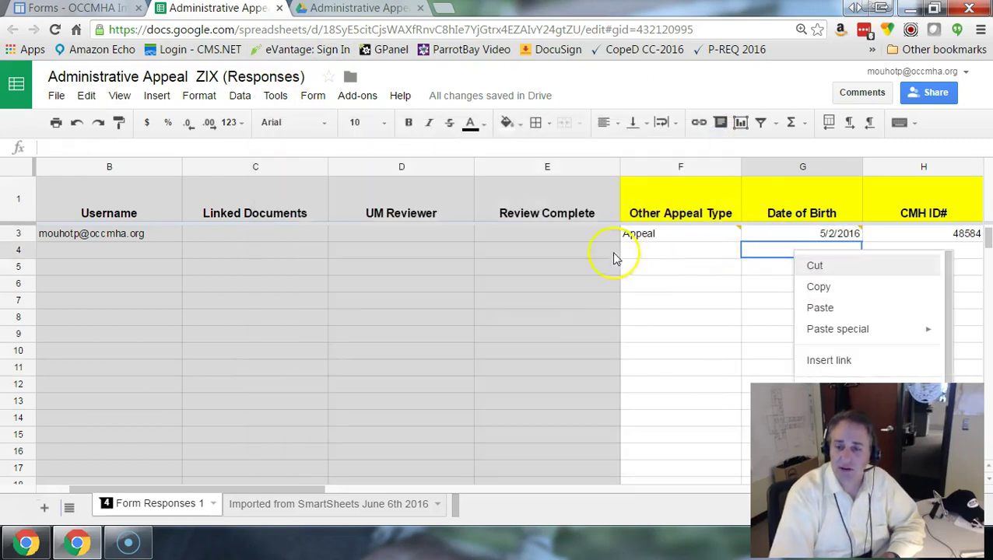
right_click(513, 220)
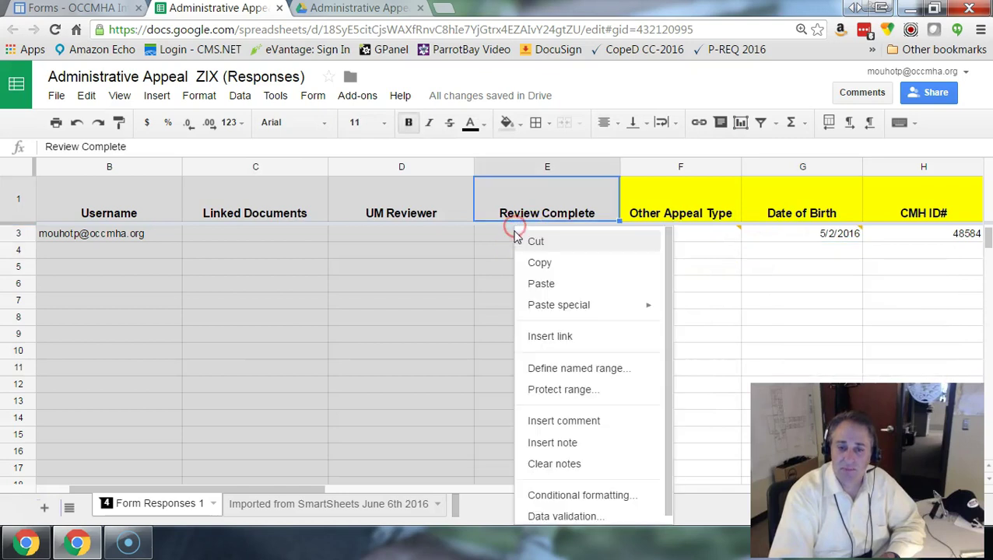
left_click(554, 421)
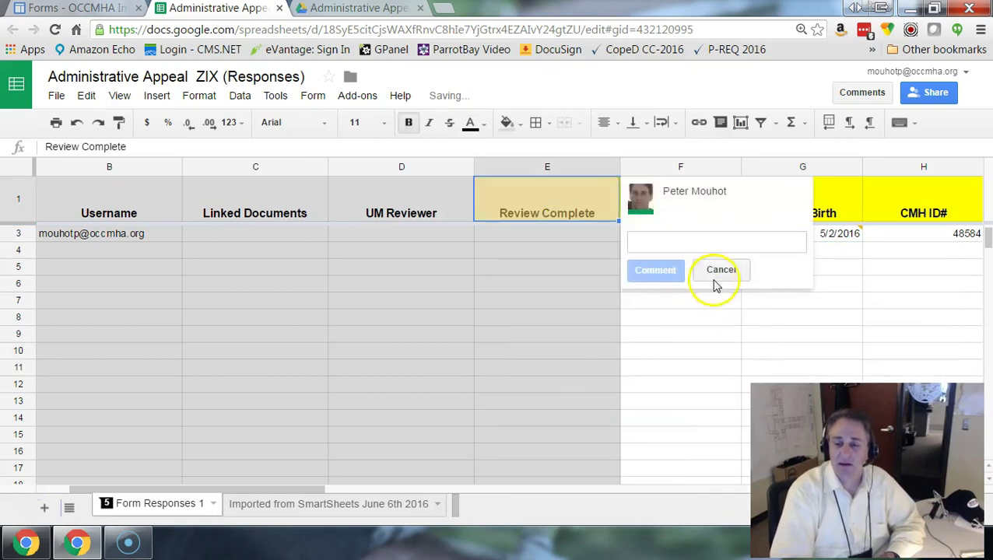
left_click(718, 271)
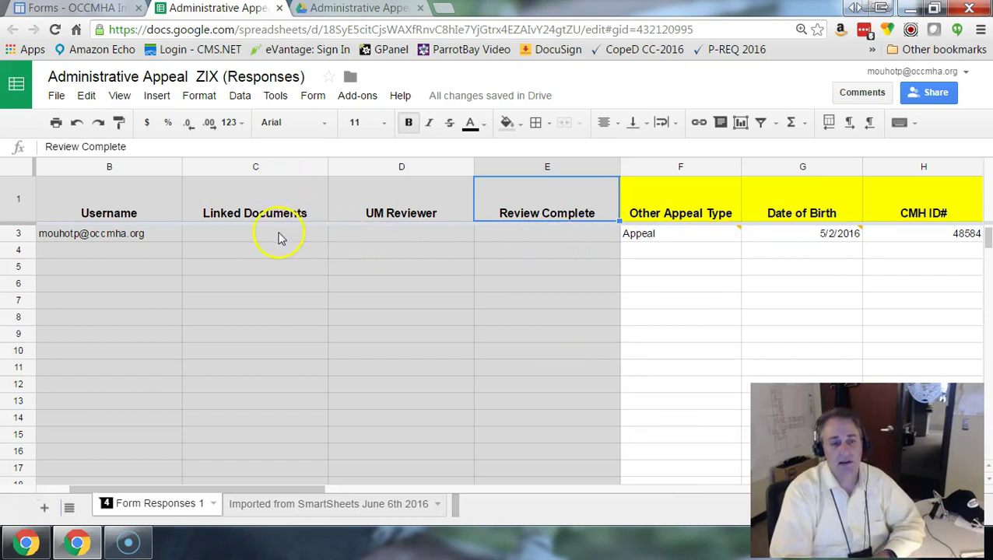
left_click(280, 236)
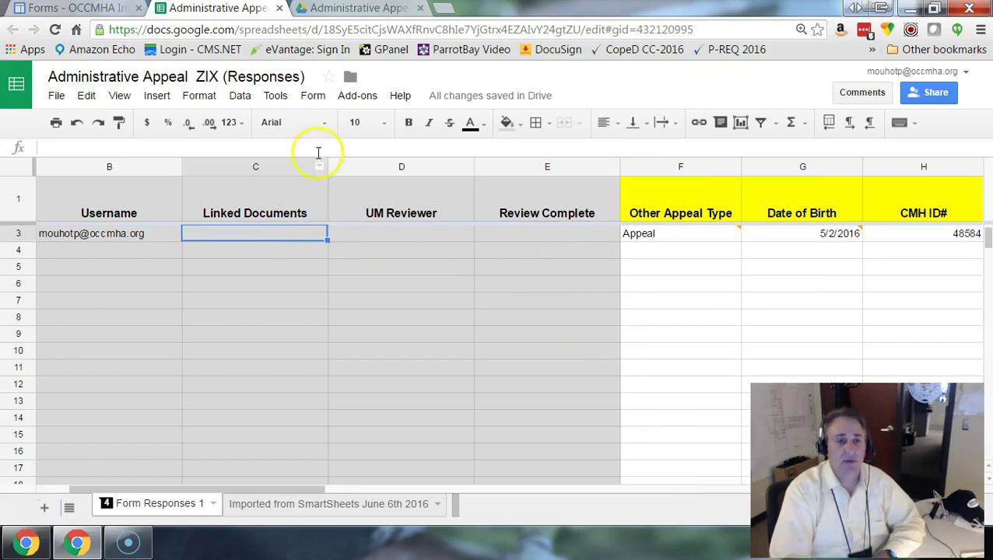
In Drive's Attachments folder, get and copy the Dell Quote PDF's shareable link.
left_click(346, 7)
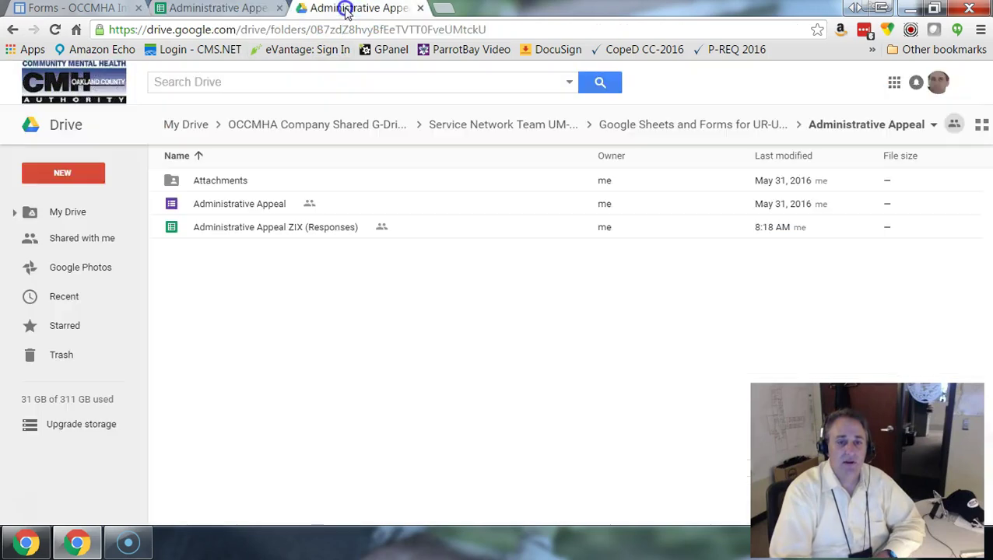
double_click(233, 180)
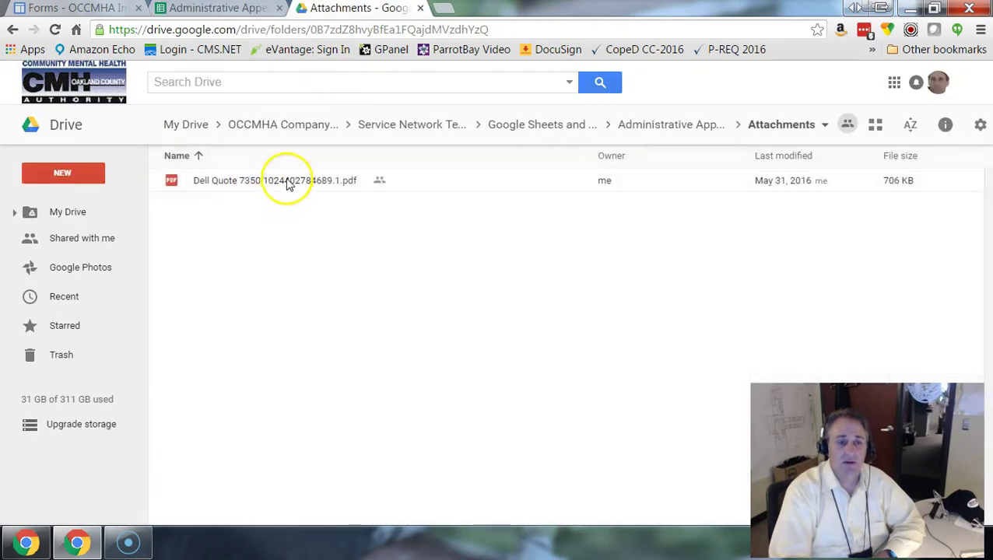
left_click(285, 179)
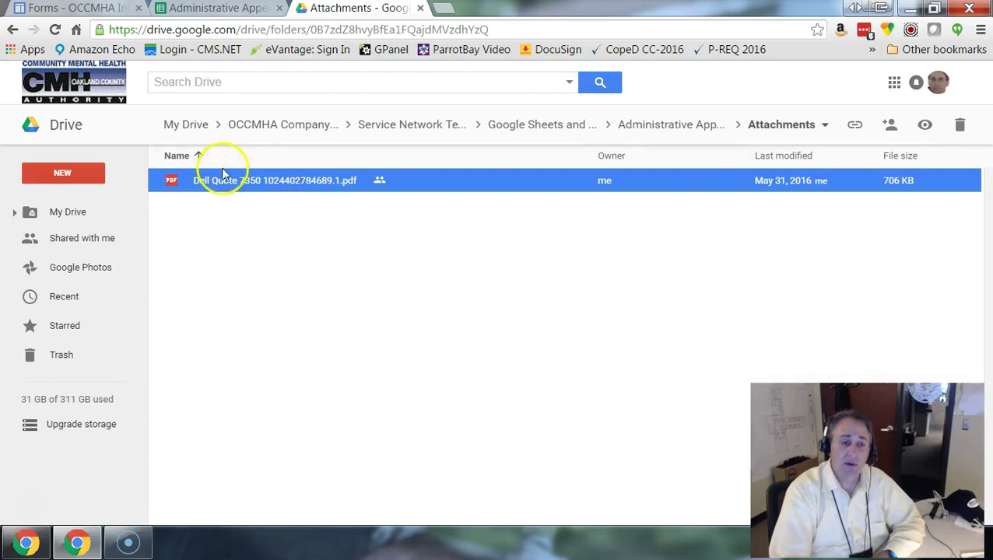
right_click(295, 182)
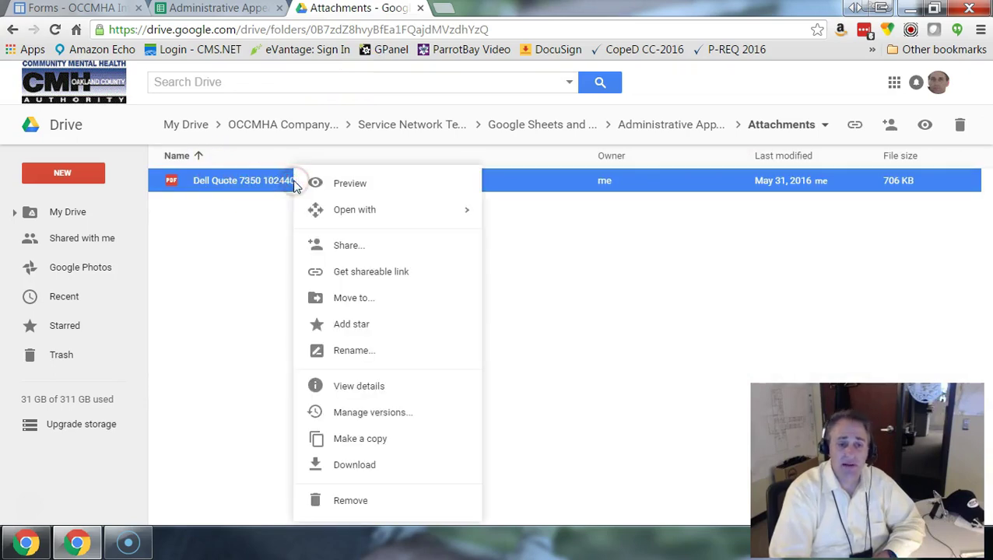
left_click(347, 271)
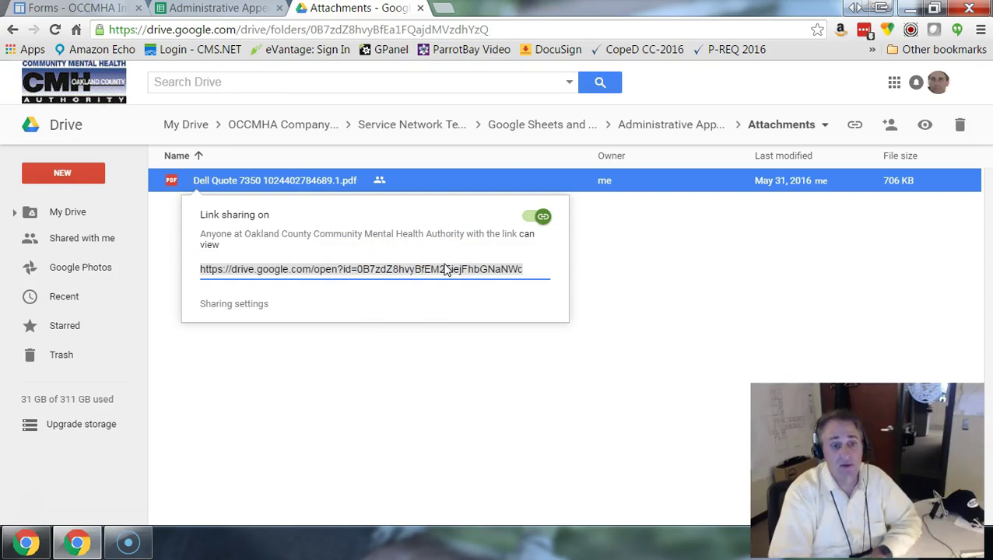
Paste the Dell Quote PDF's Drive link into the Linked Documents cell C3.
left_click(241, 9)
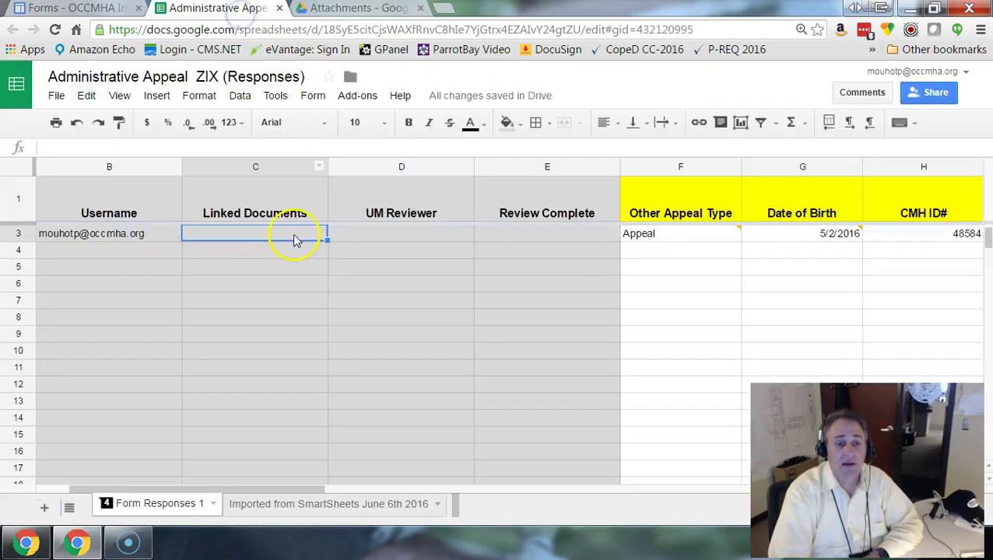
left_click(293, 239)
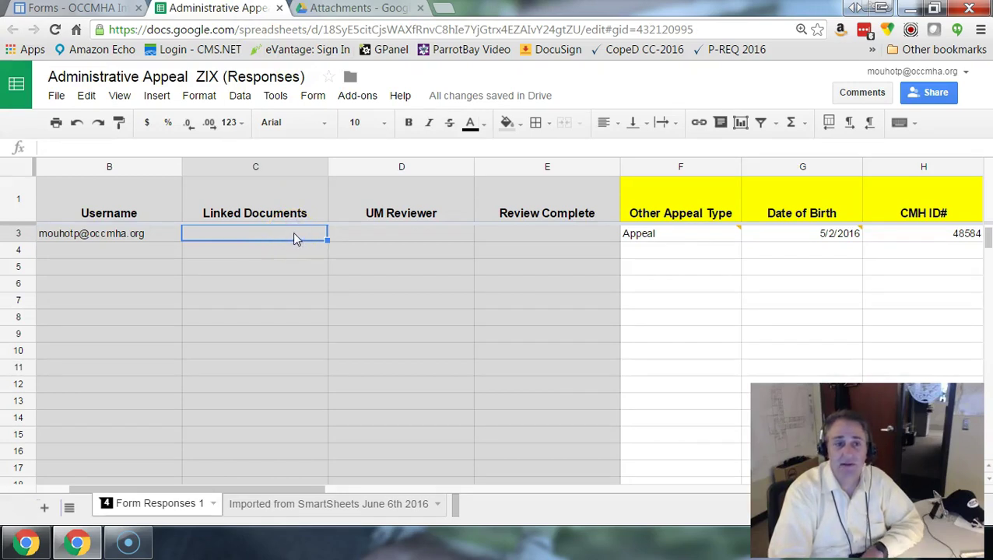
left_click(699, 124)
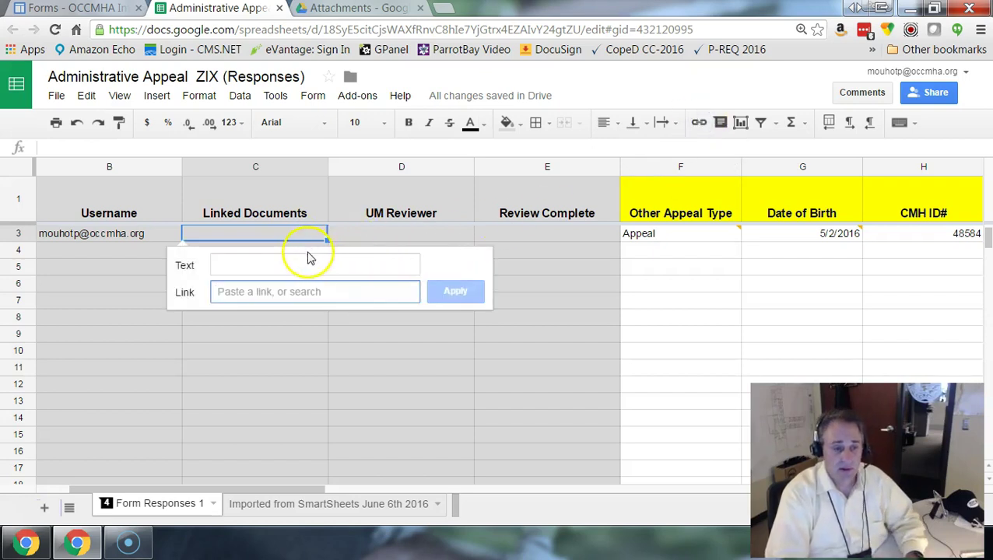
key("ctrl+v")
left_click(452, 292)
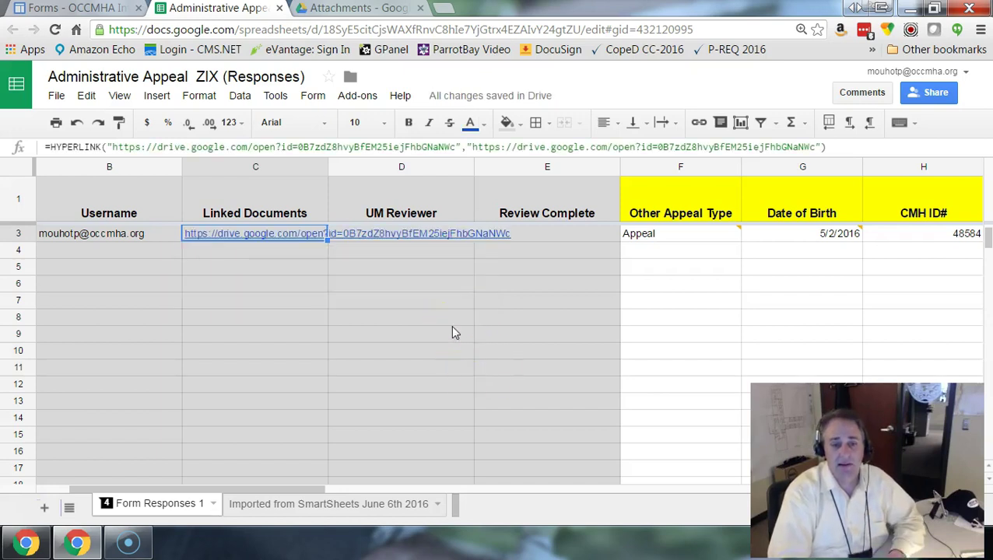
Test the C3 link by opening the Dell Quote PDF, then close its tab.
left_click(309, 233)
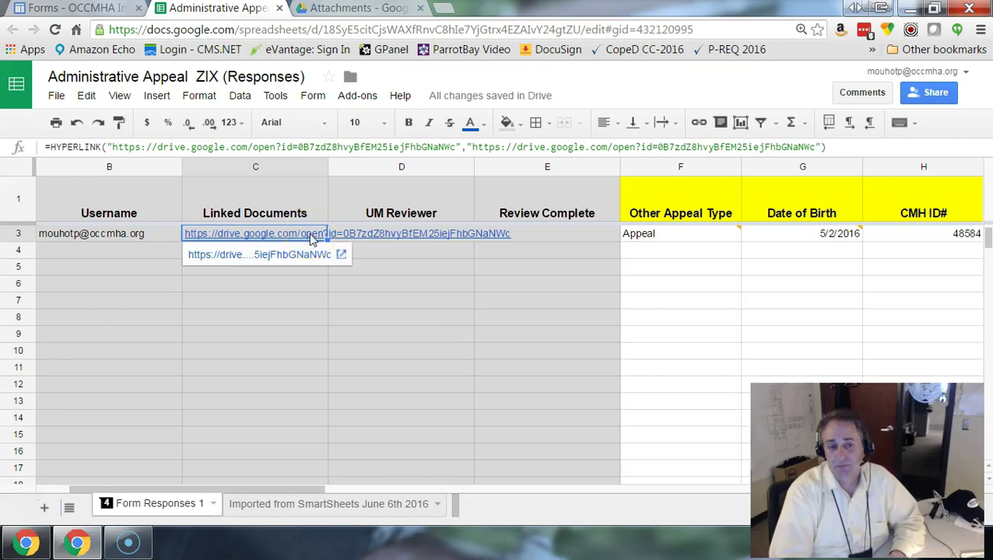
left_click(309, 233)
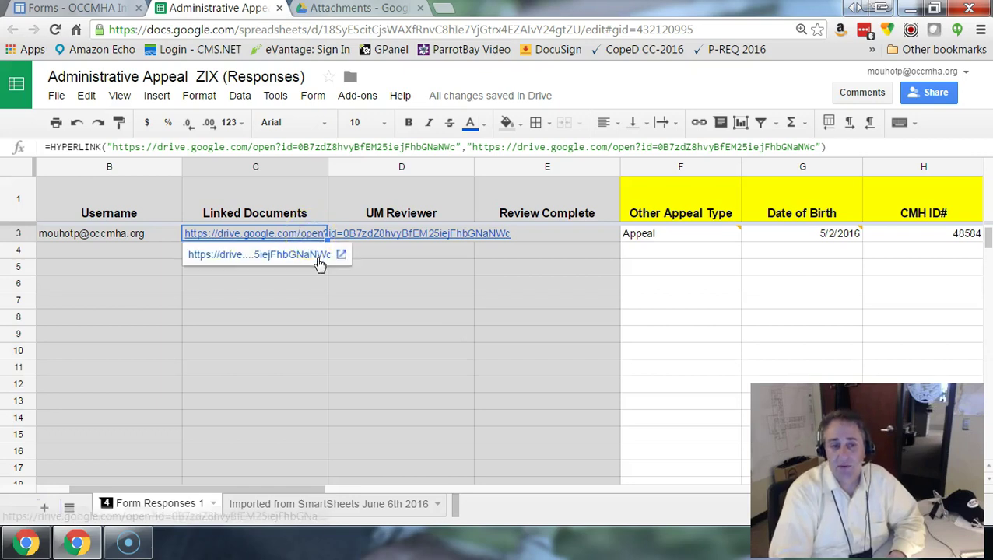
left_click(318, 255)
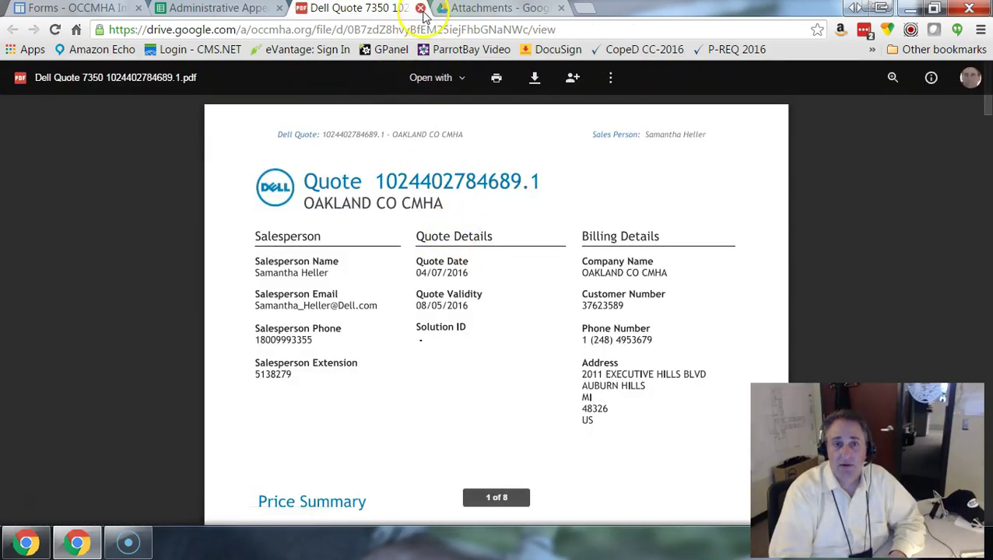
left_click(421, 9)
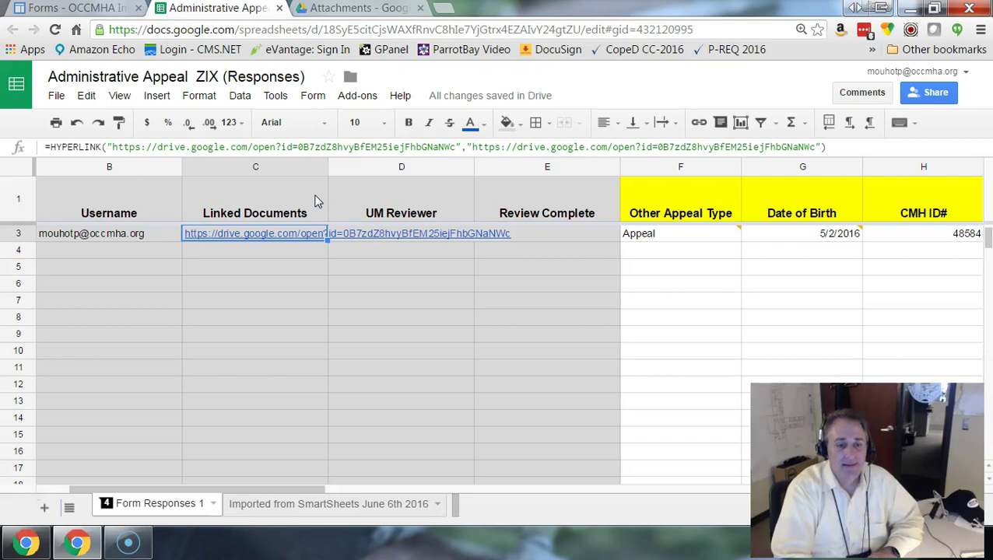
left_click(298, 213)
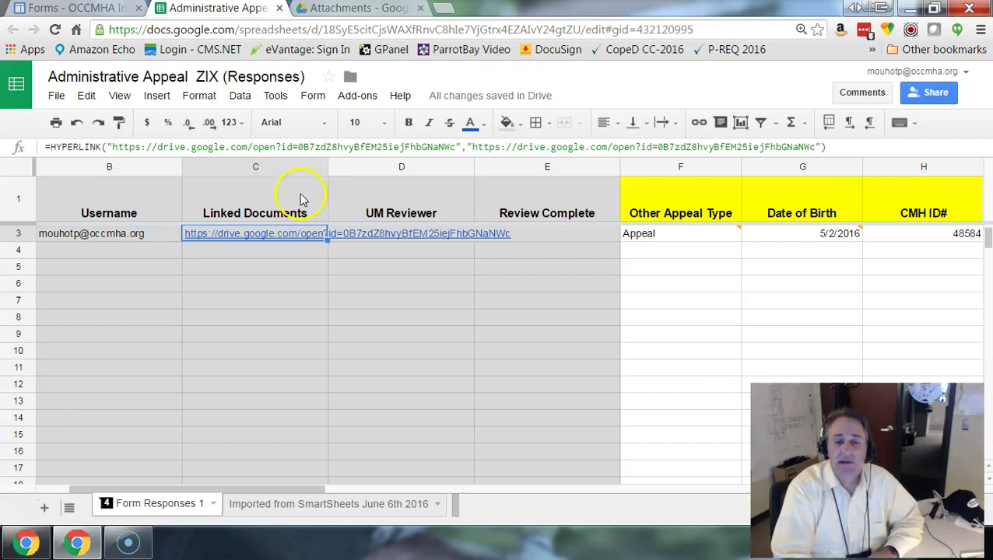